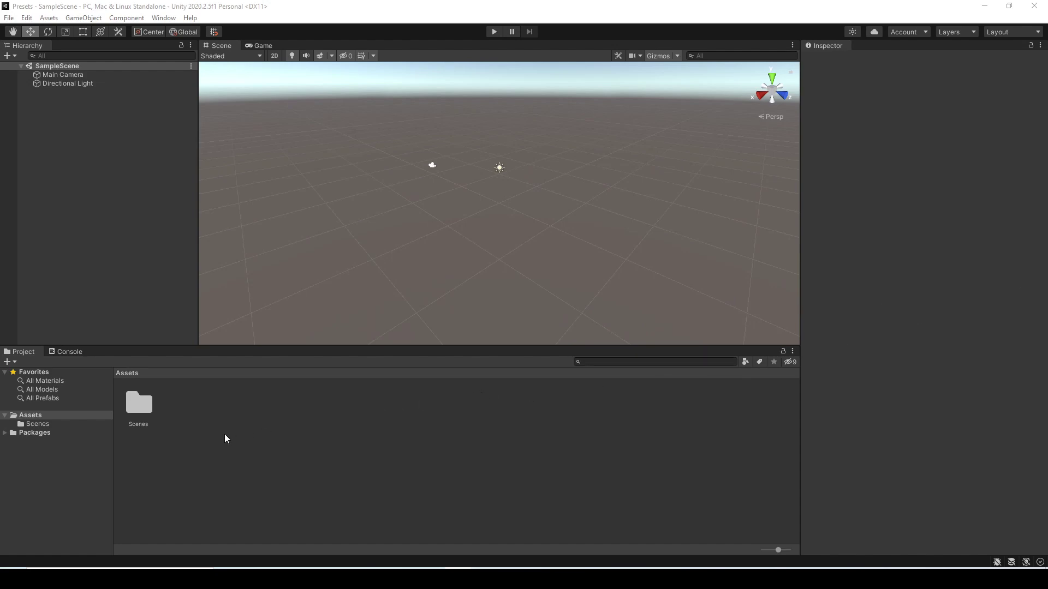
# Create an empty GameObject in the Hierarchy and add a Light component to it.
pyautogui.rightClick(99, 249)
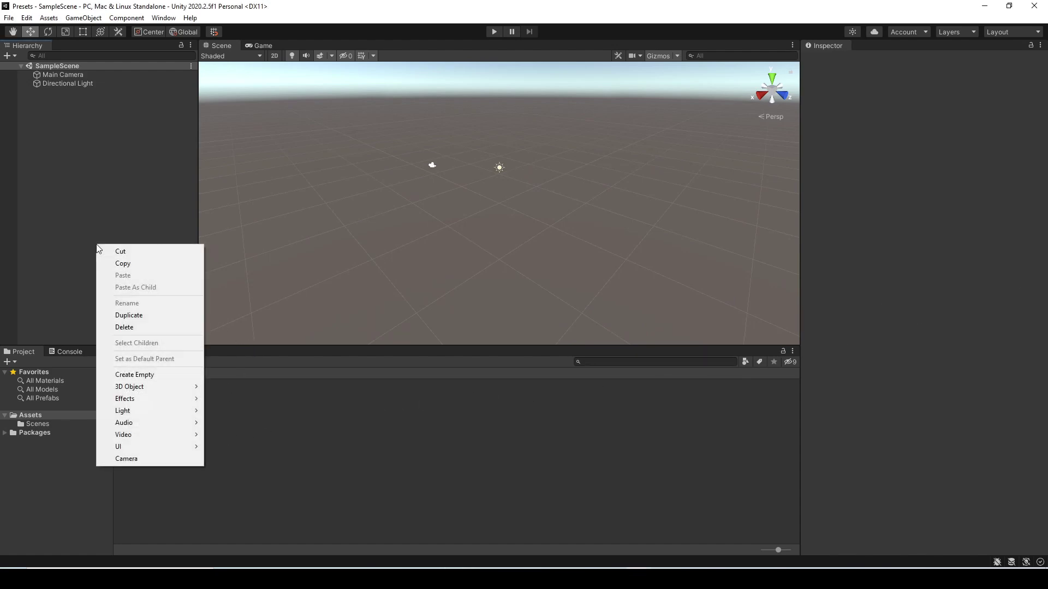
pyautogui.click(143, 373)
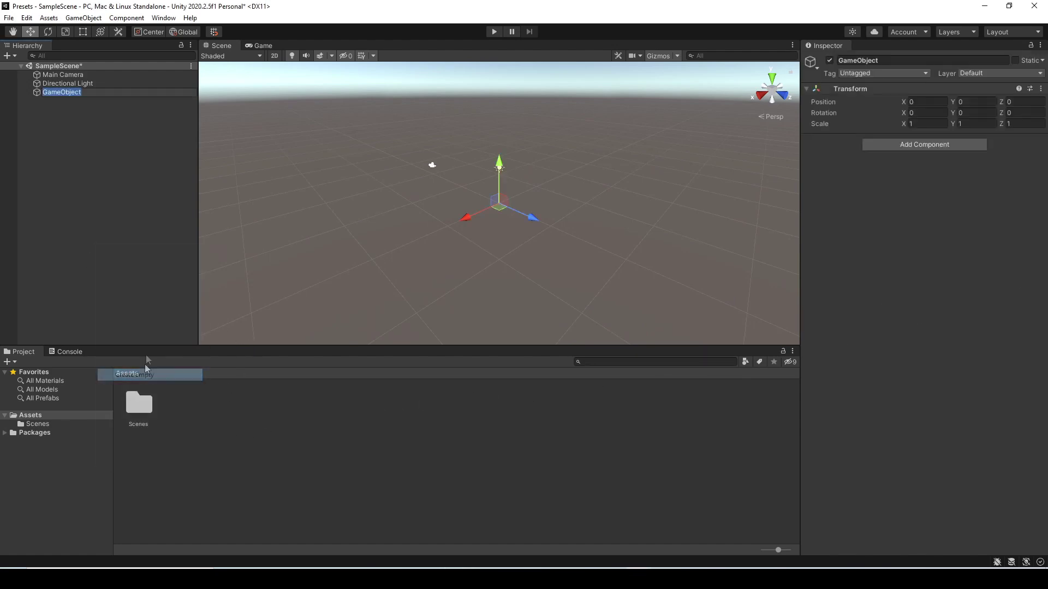
pyautogui.click(138, 135)
pyautogui.click(62, 91)
pyautogui.click(923, 145)
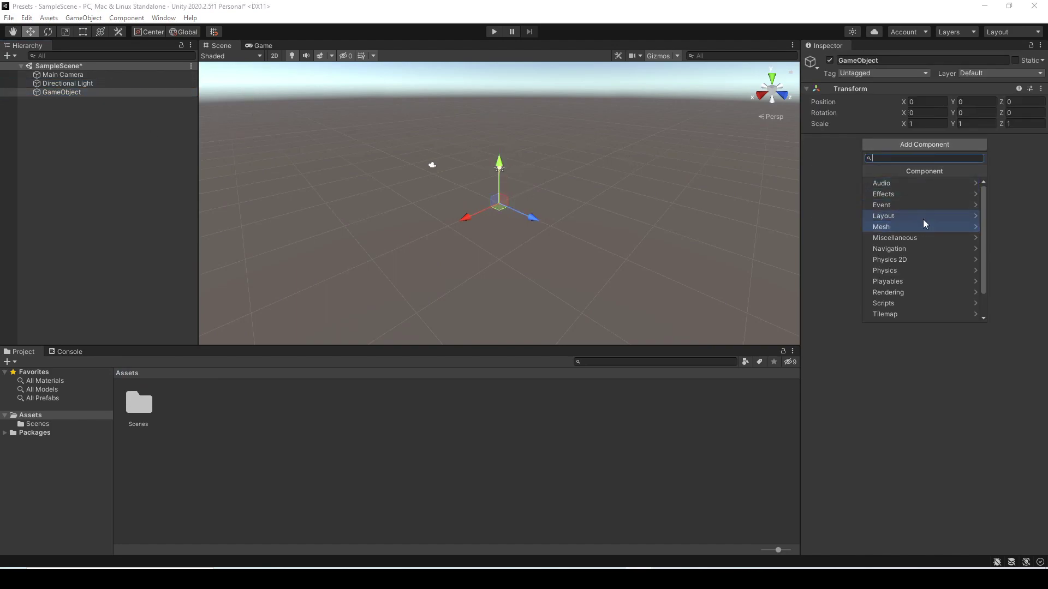
pyautogui.write('light')
pyautogui.press('Return')
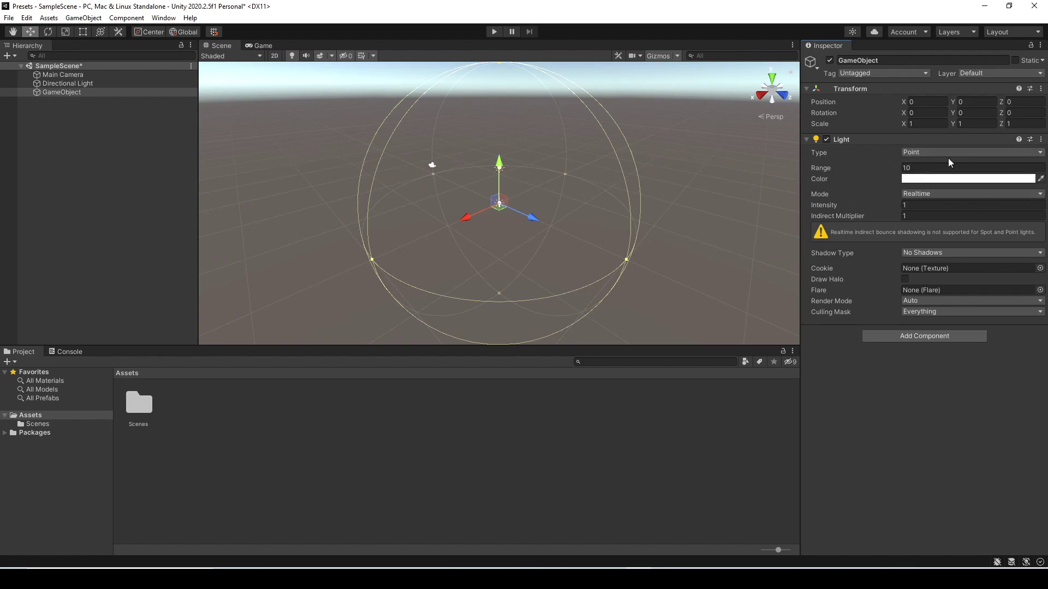
# Set the point light's colour to red (F30B0B).
pyautogui.click(941, 179)
pyautogui.click(1007, 237)
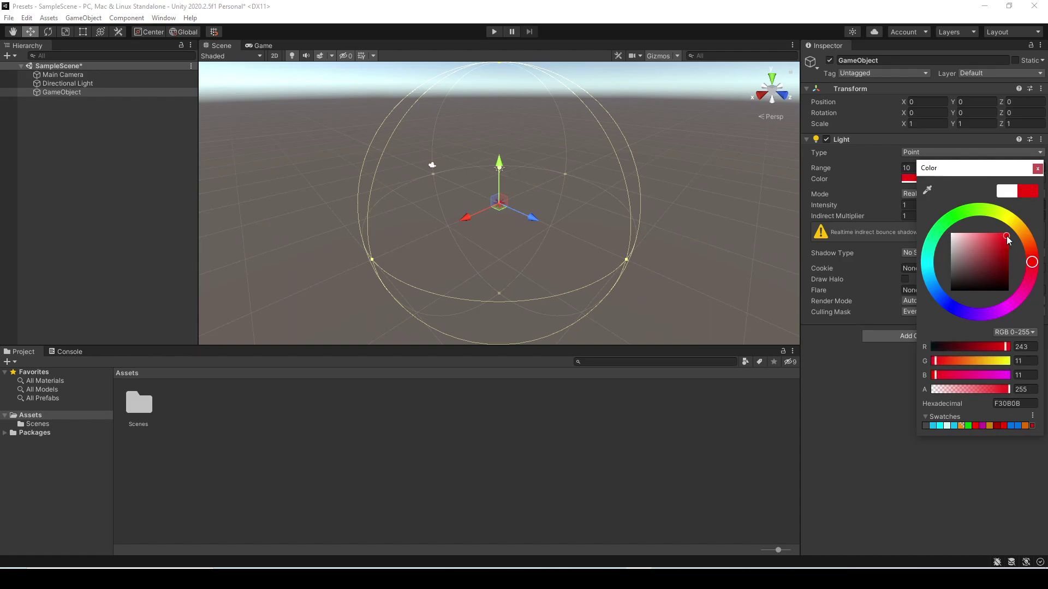
pyautogui.click(1037, 168)
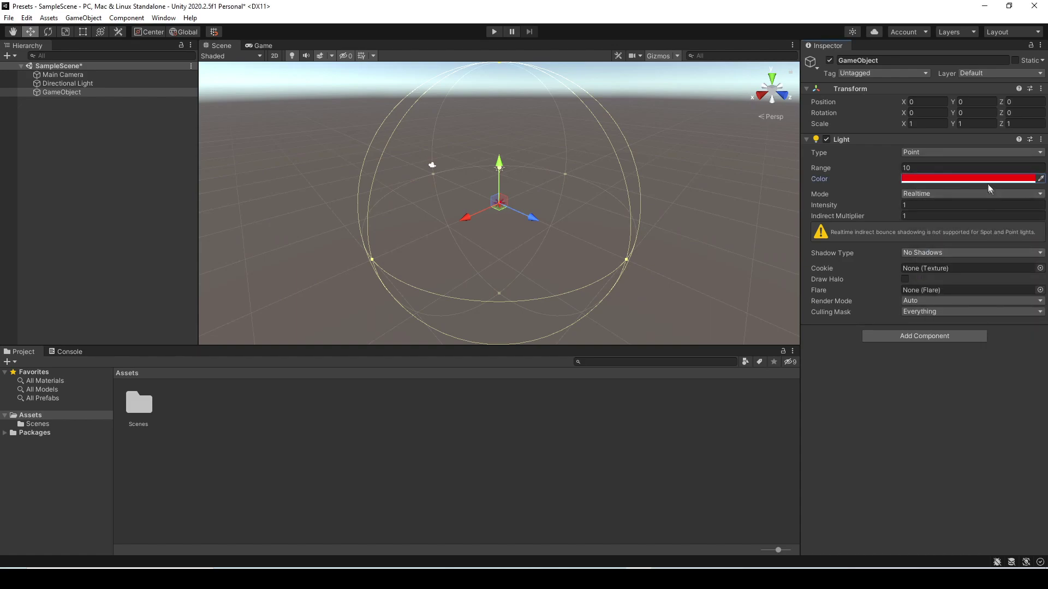
pyautogui.click(1030, 140)
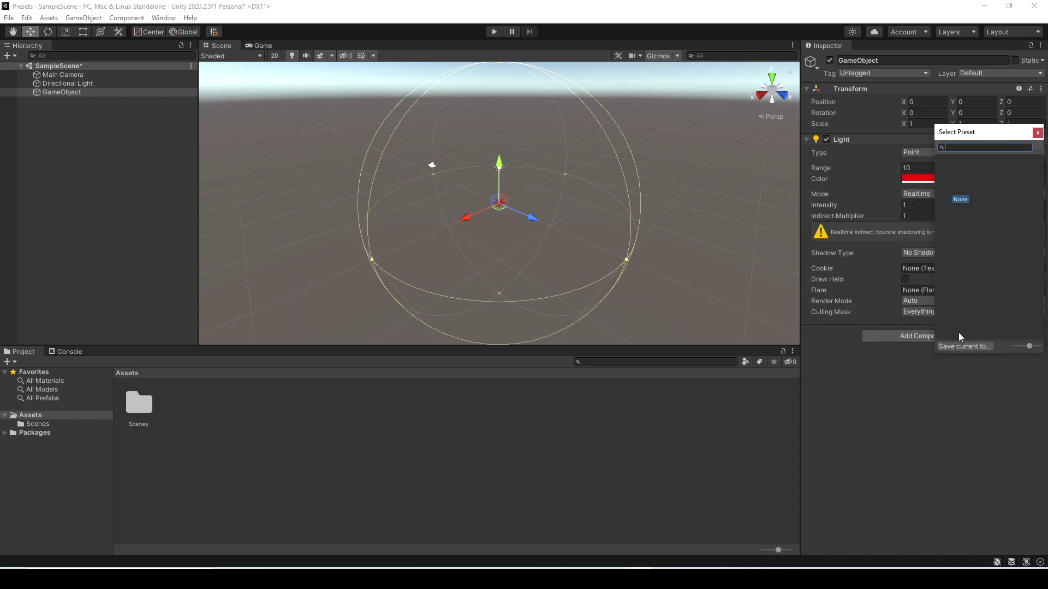
# Save the light's current settings as a preset named RedLight.
pyautogui.click(958, 348)
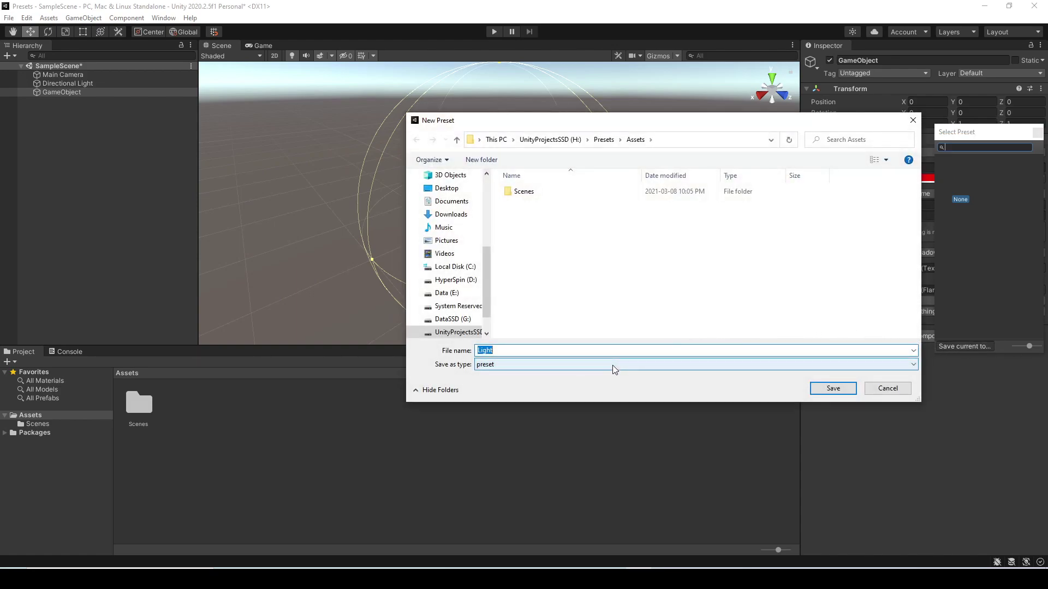
pyautogui.write('RedLight')
pyautogui.press('Return')
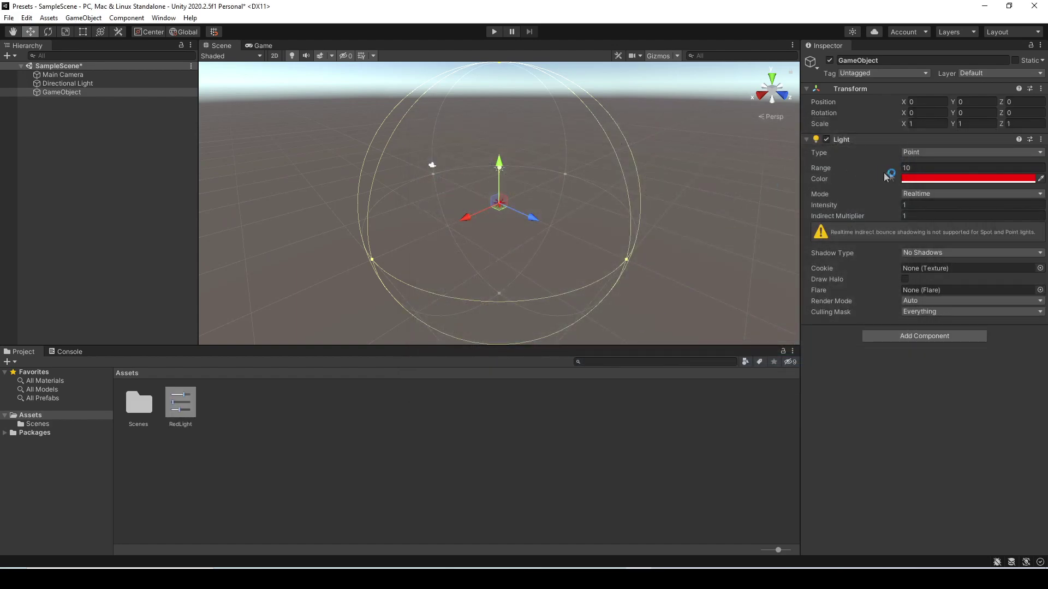
# Confirm RedLight is listed among Light presets while Transform offers only None.
pyautogui.click(1030, 141)
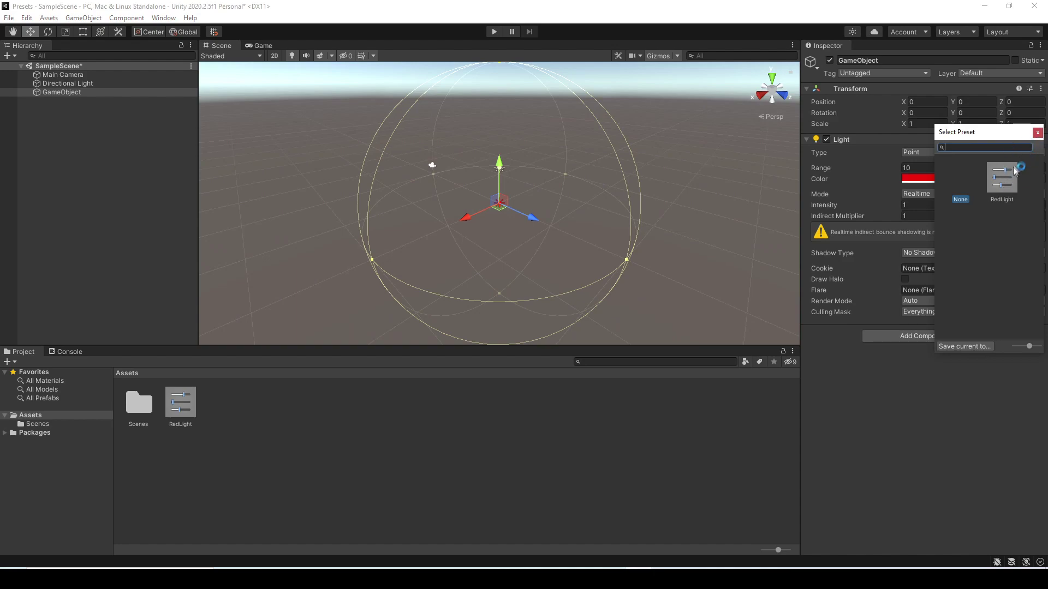
pyautogui.click(1036, 135)
pyautogui.click(1030, 89)
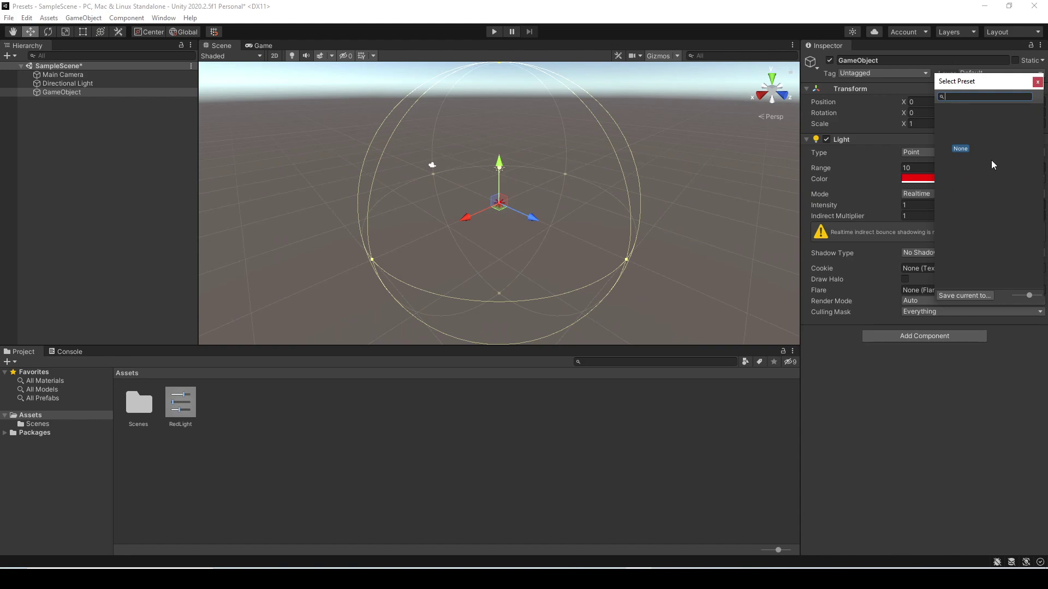
pyautogui.click(1037, 81)
# Create GameObject (1) as an empty object and give it a Light component.
pyautogui.rightClick(116, 220)
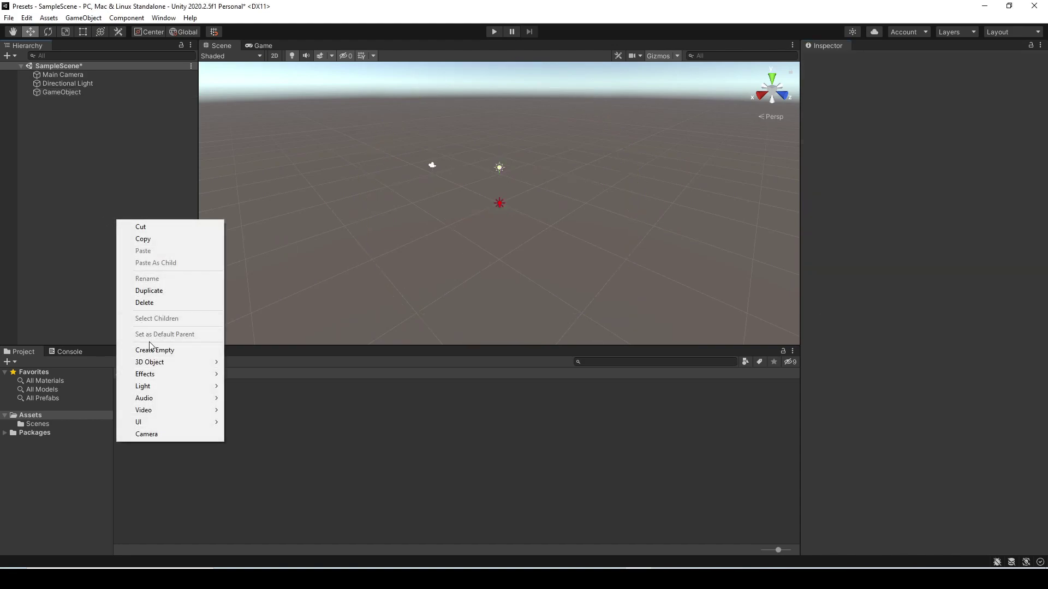
pyautogui.click(154, 350)
pyautogui.press('Return')
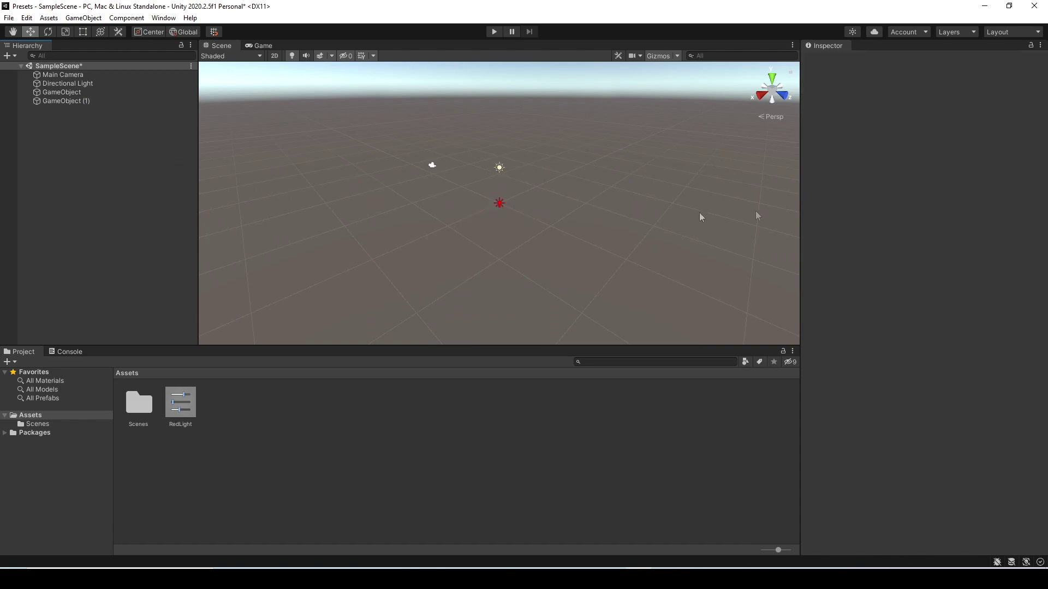
pyautogui.click(929, 145)
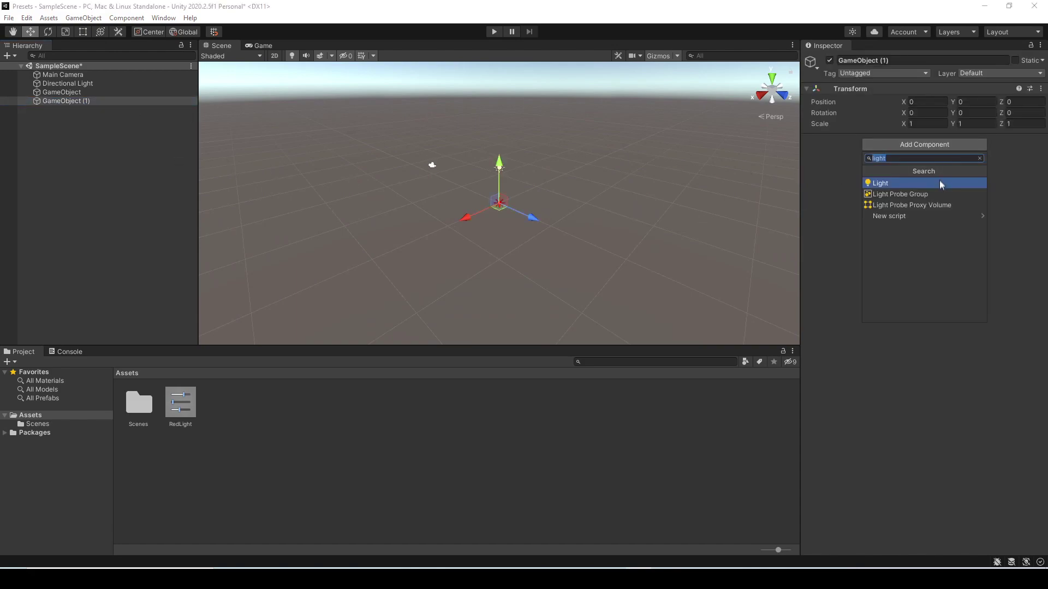
pyautogui.click(937, 184)
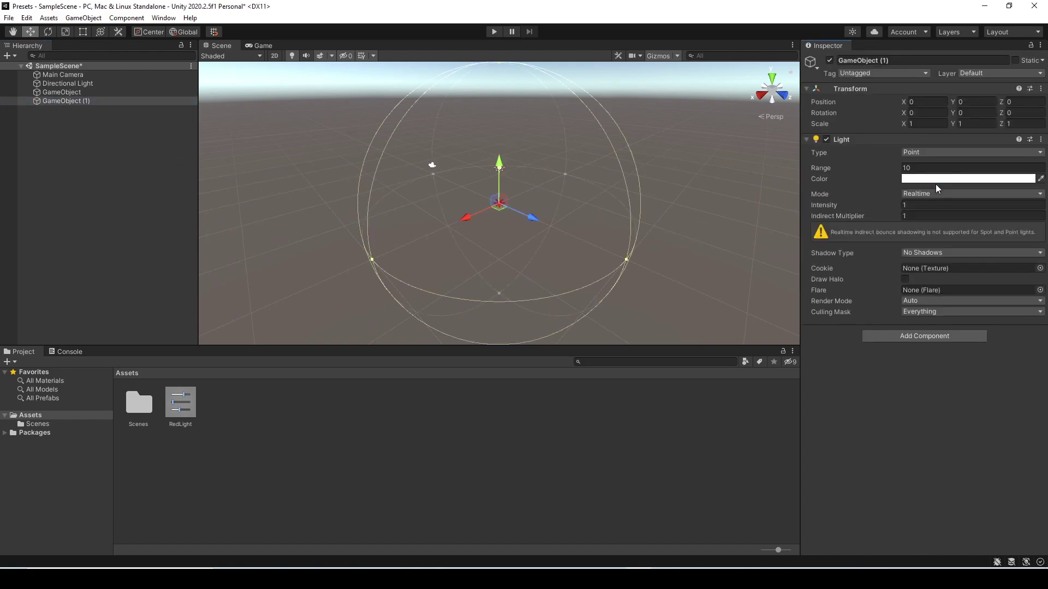
# Apply the RedLight preset to GameObject (1)'s light, turning it red.
pyautogui.click(1030, 139)
pyautogui.click(1006, 185)
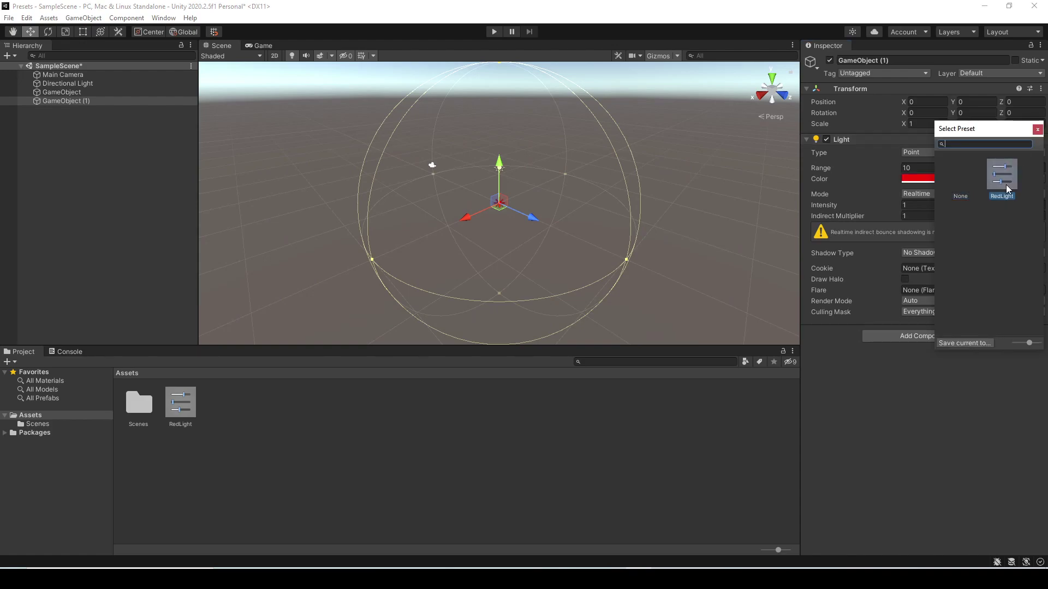
pyautogui.click(1038, 130)
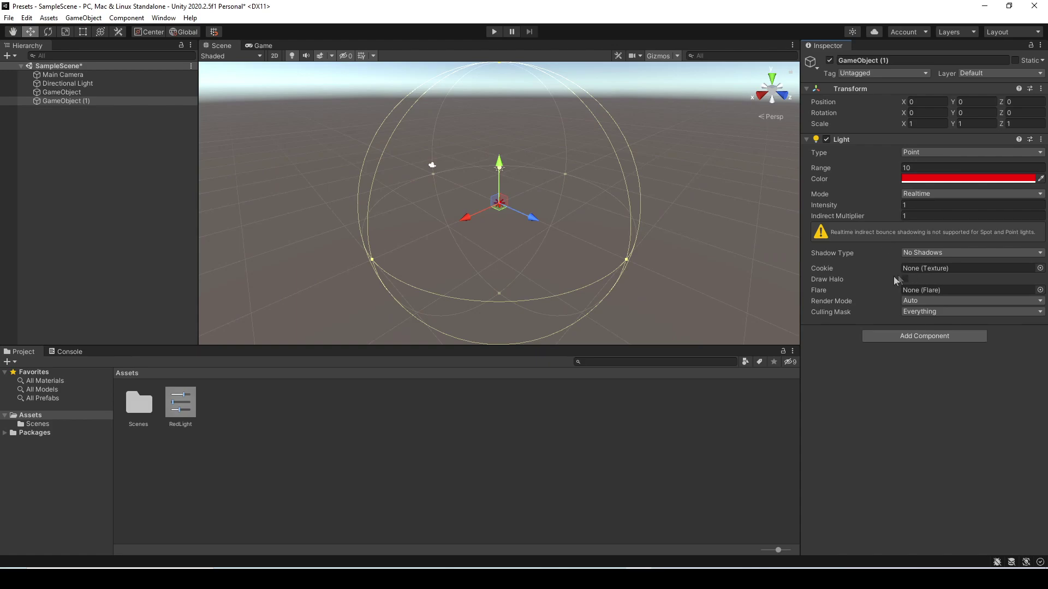
# Drag the RedLight preset into the Hierarchy to make a red-lit GameObject, then reselect RedLight.
pyautogui.click(179, 409)
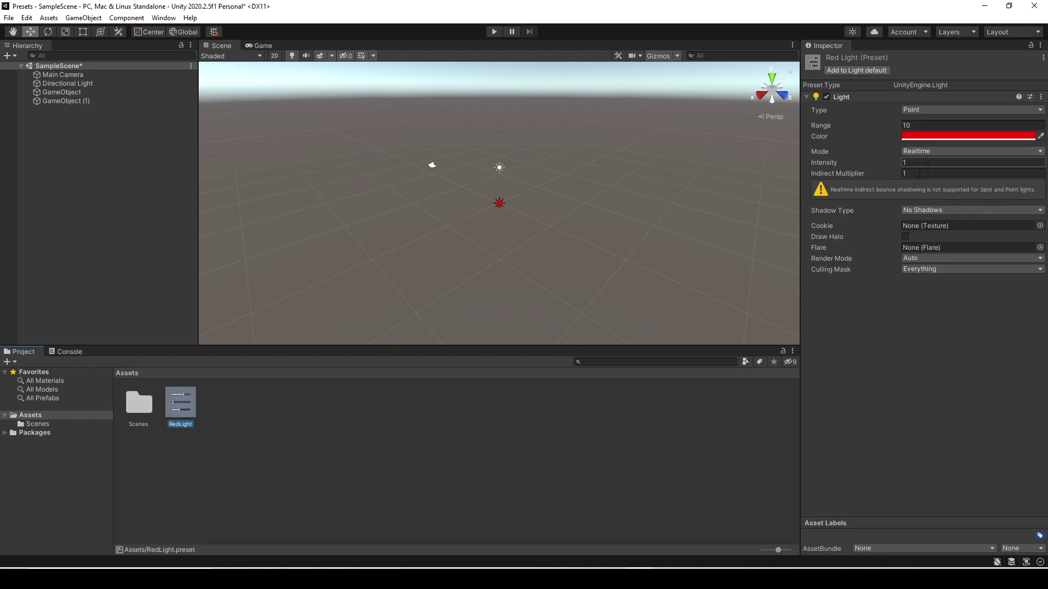
pyautogui.moveTo(184, 415); pyautogui.dragTo(125, 269)
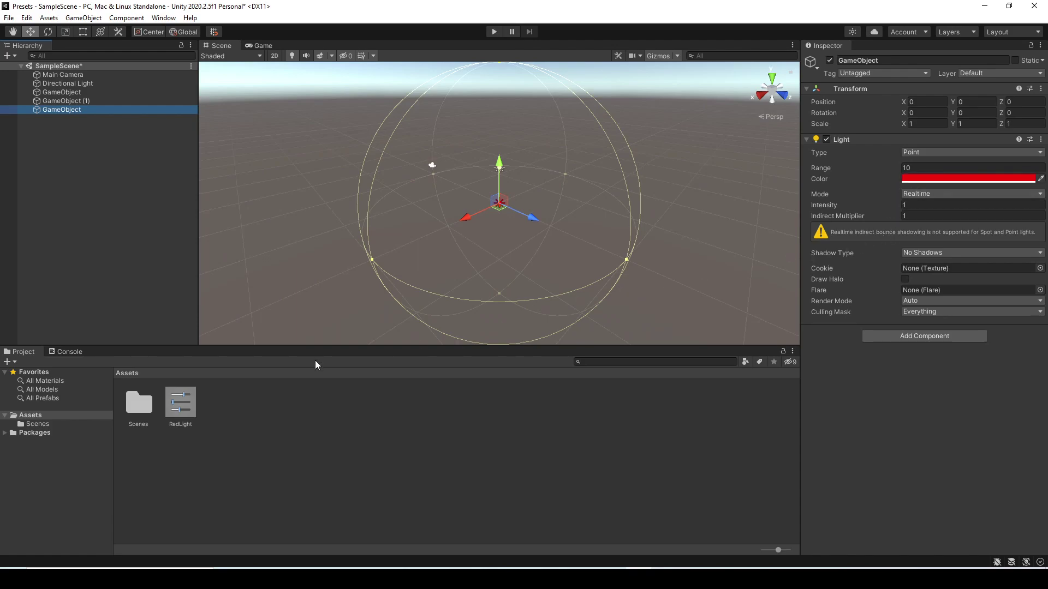
pyautogui.click(185, 417)
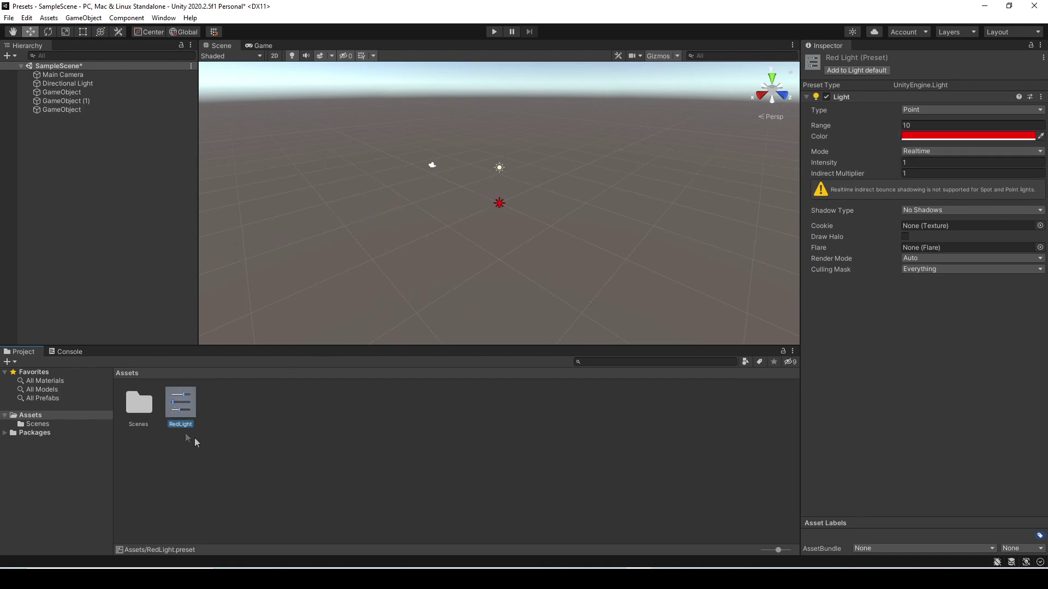
# Change the RedLight preset's light colour to green.
pyautogui.click(962, 137)
pyautogui.click(958, 177)
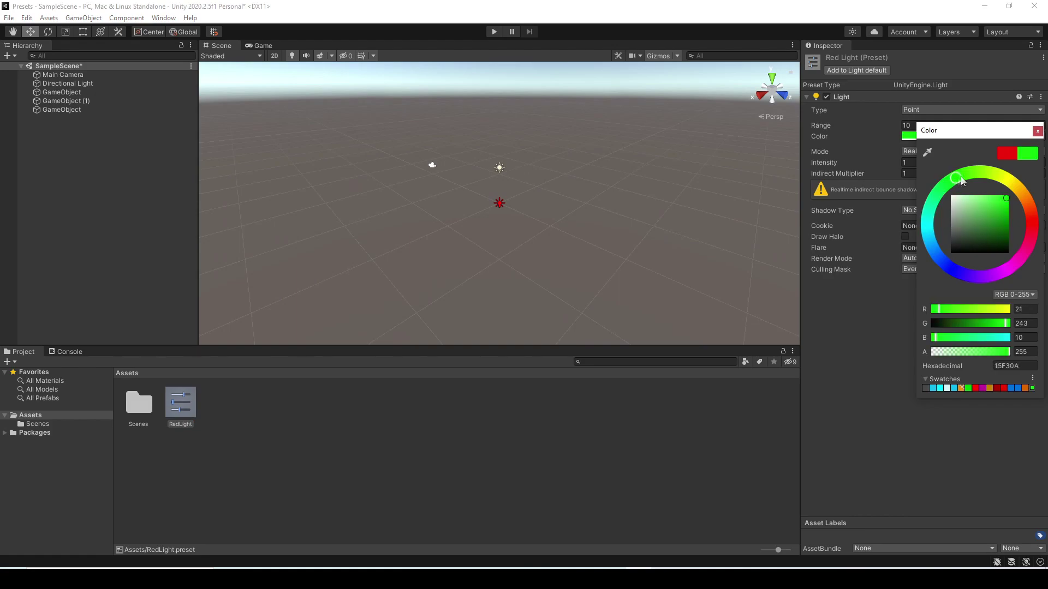
pyautogui.click(1038, 131)
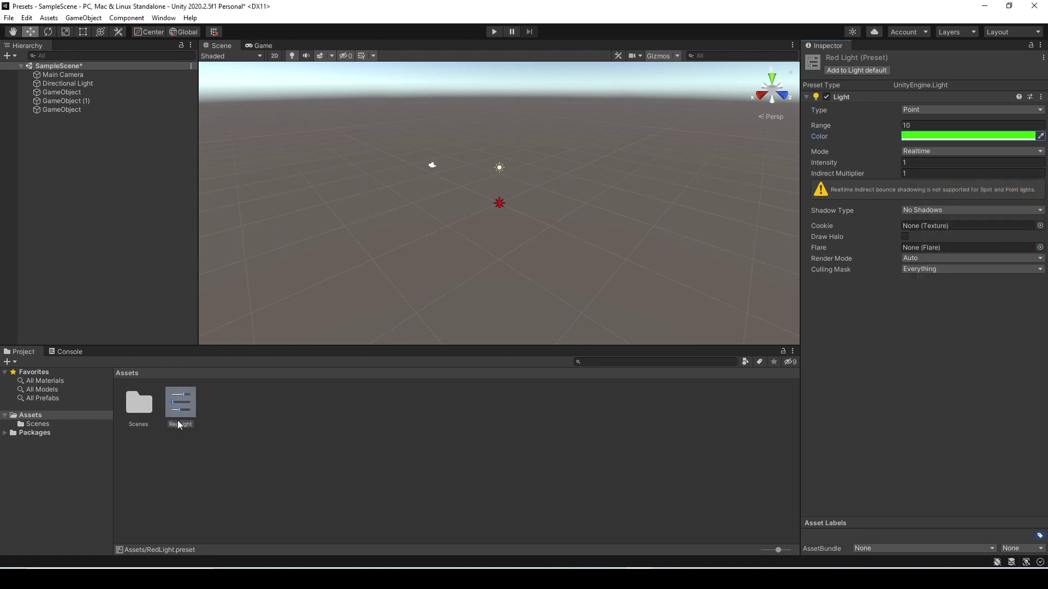
# Reapply the RedLight preset to the last GameObject's light, making it green.
pyautogui.click(91, 110)
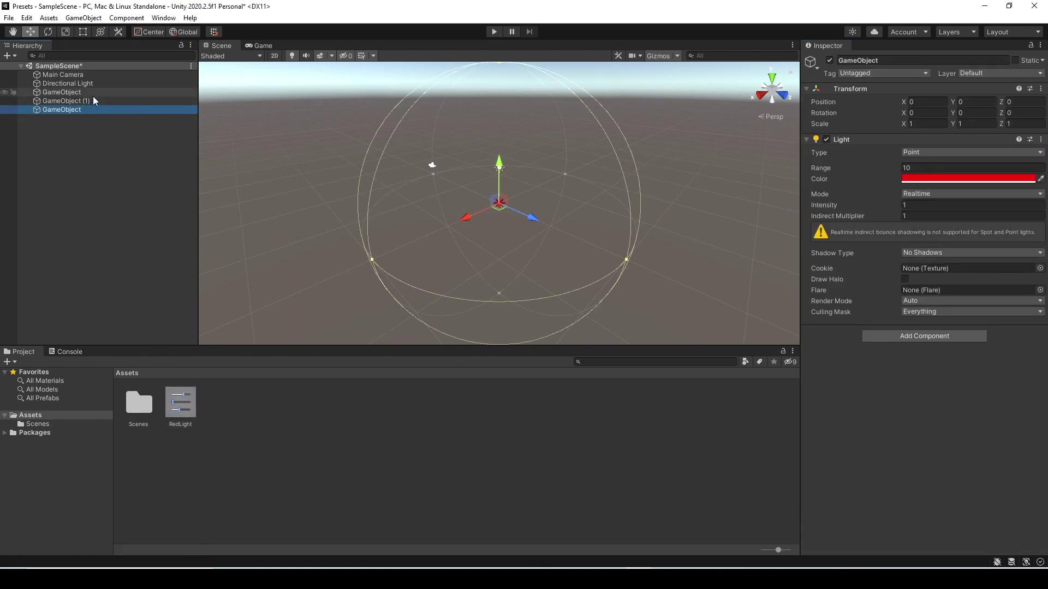
pyautogui.click(93, 94)
pyautogui.click(93, 82)
pyautogui.click(83, 93)
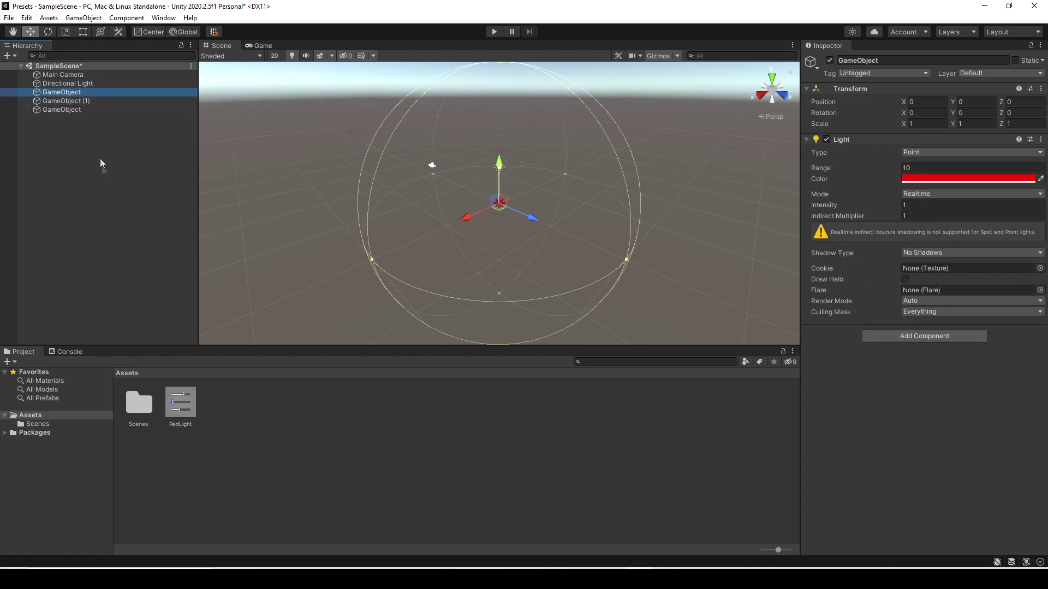
pyautogui.click(81, 109)
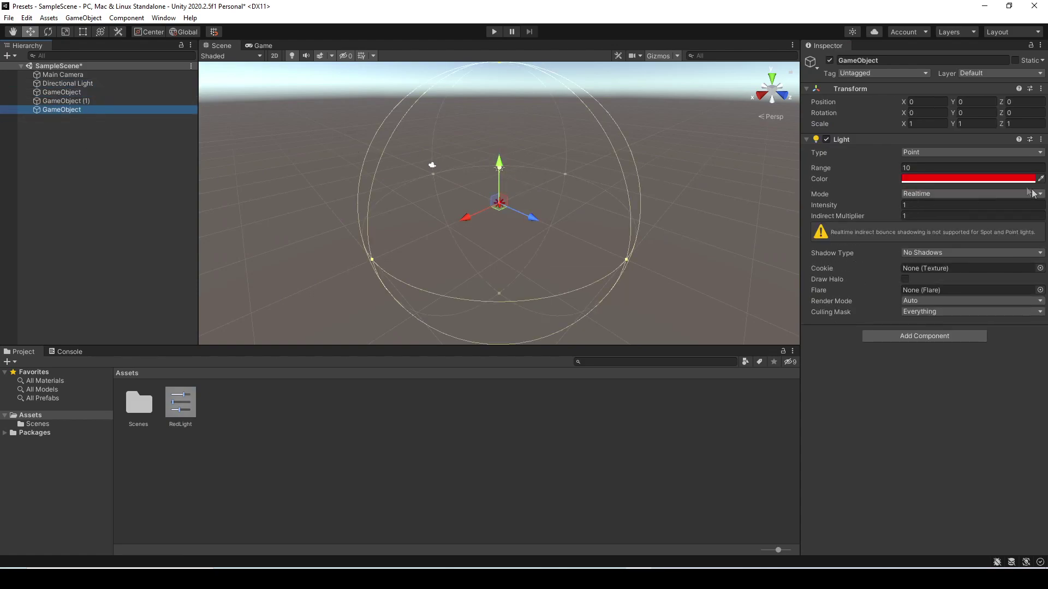
pyautogui.click(1030, 140)
pyautogui.click(1002, 178)
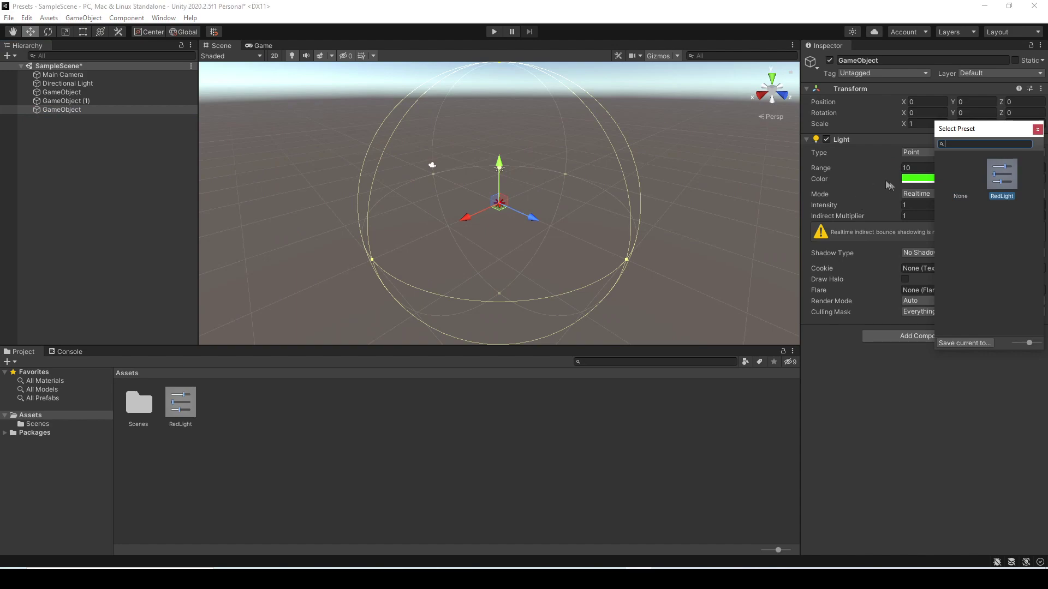
pyautogui.click(1037, 129)
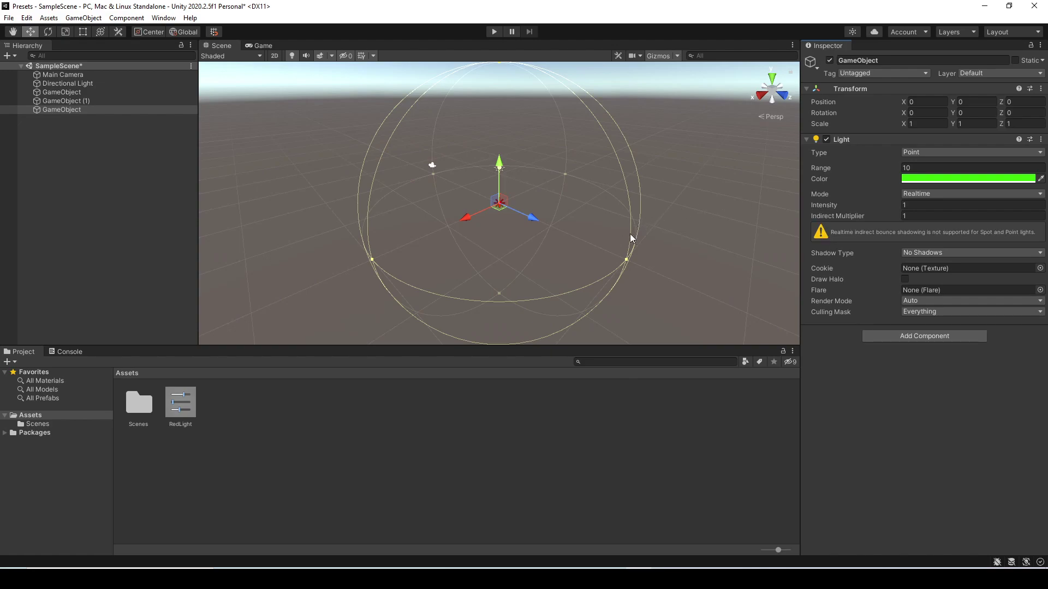
# Create empty GameObject (2) and add a Camera component to it.
pyautogui.hotkey('ctrl', 'z')
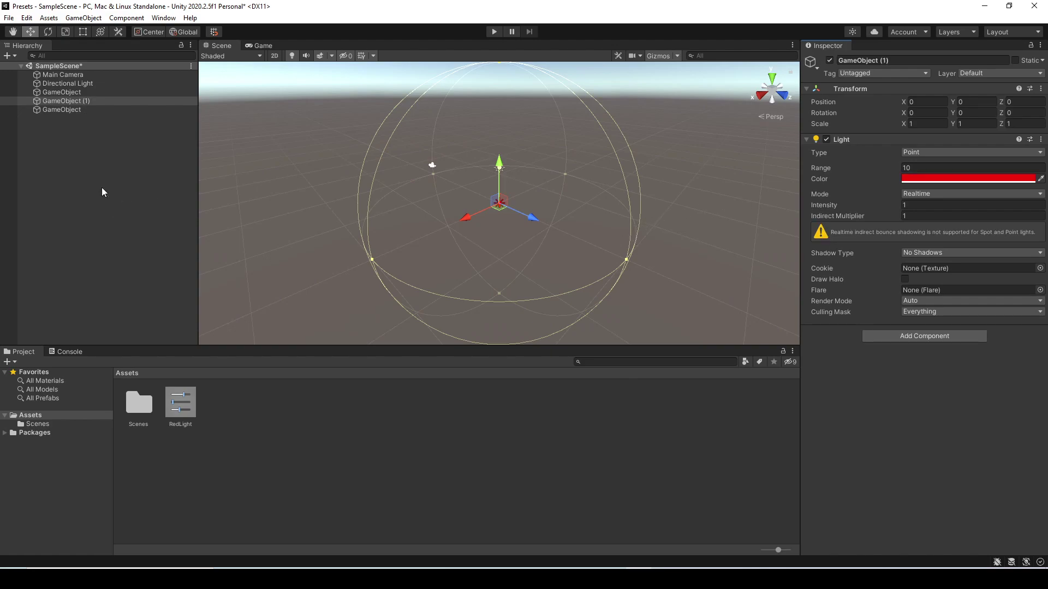
pyautogui.click(101, 188)
pyautogui.rightClick(98, 188)
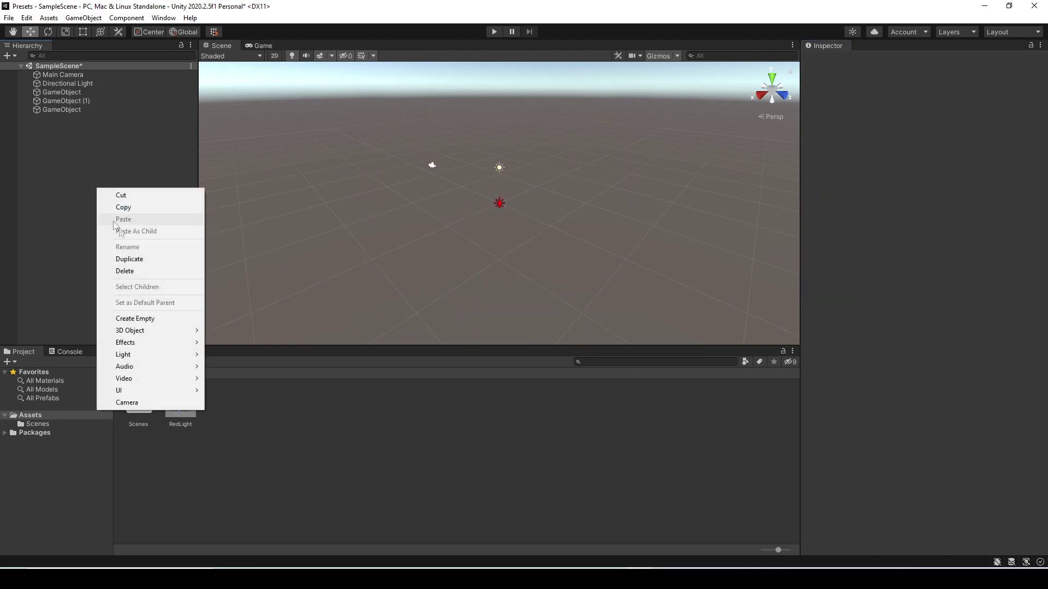
pyautogui.click(147, 319)
pyautogui.click(933, 150)
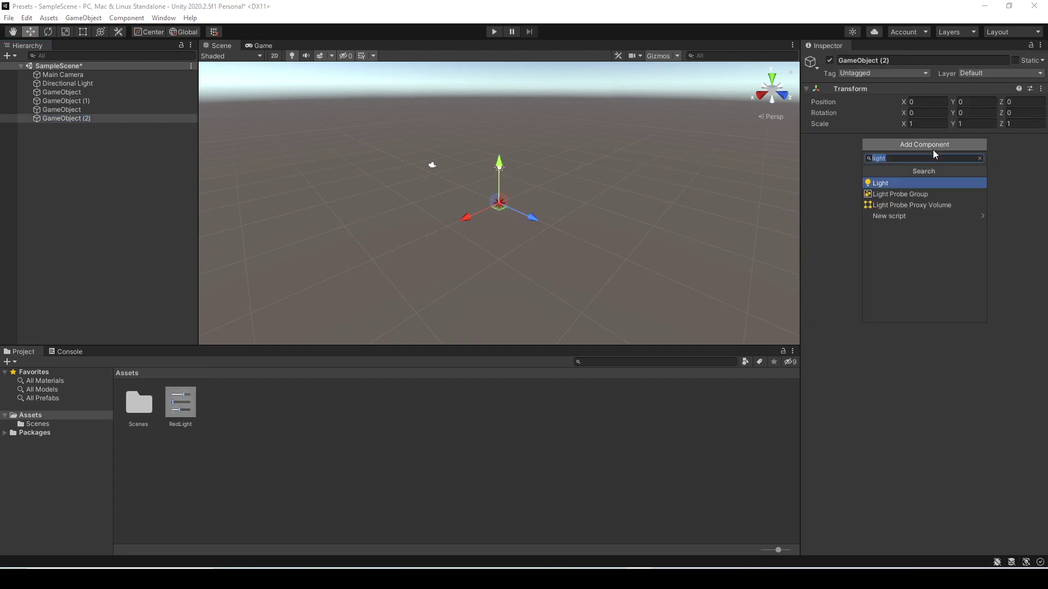
pyautogui.write('camera')
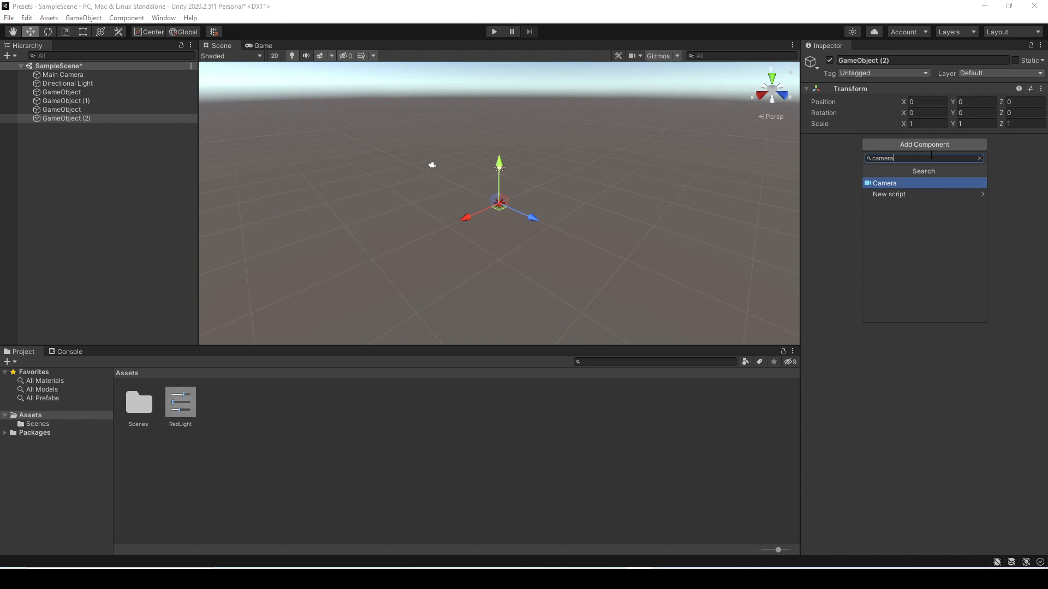
pyautogui.press('Return')
# Set the camera's Clear Flags to Solid Color with a black background.
pyautogui.click(930, 153)
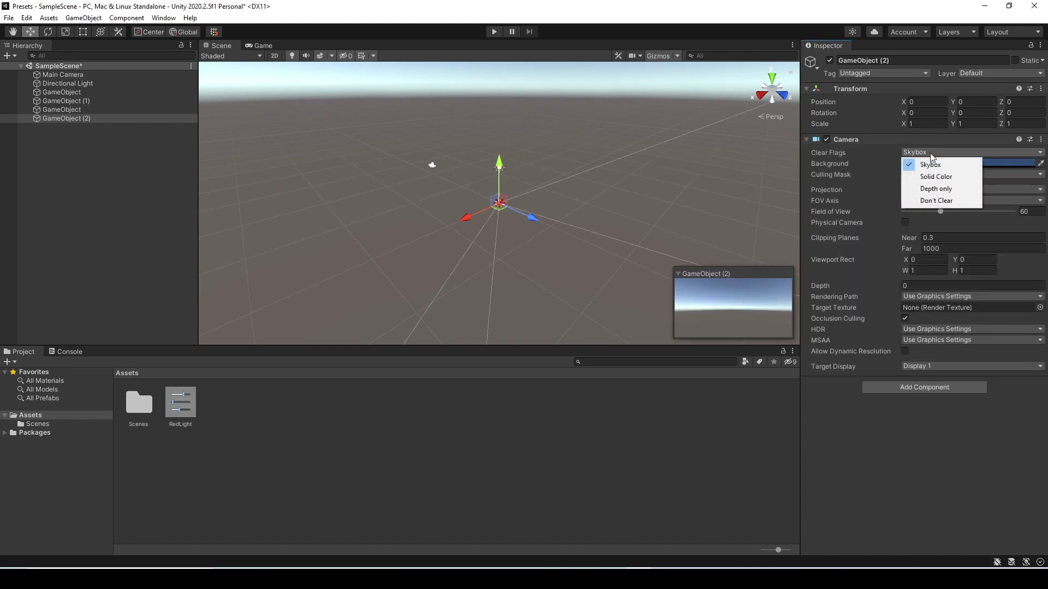
pyautogui.click(937, 172)
pyautogui.click(938, 163)
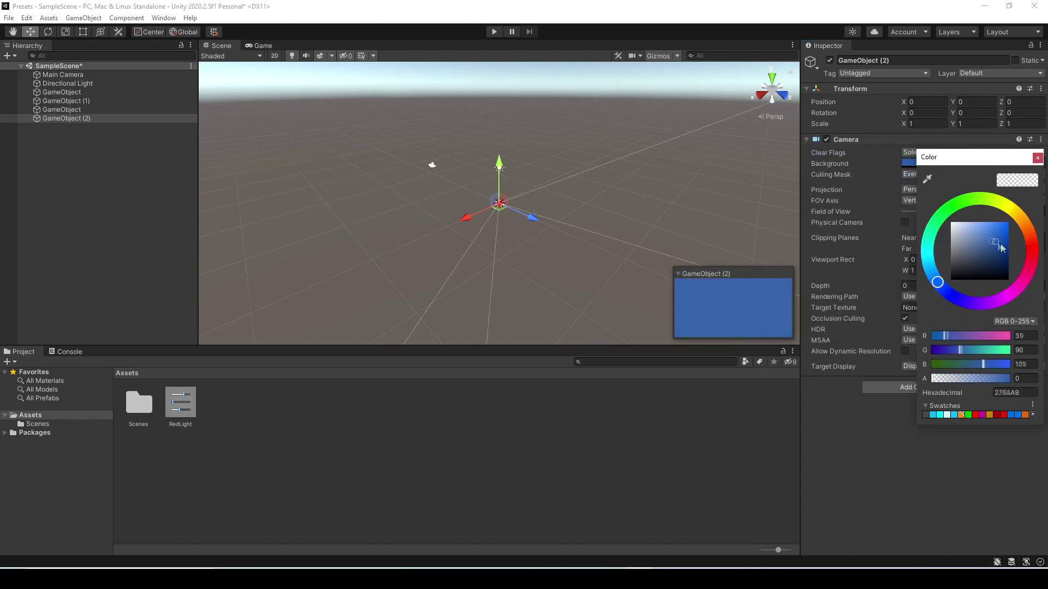
pyautogui.click(1009, 280)
pyautogui.click(1038, 158)
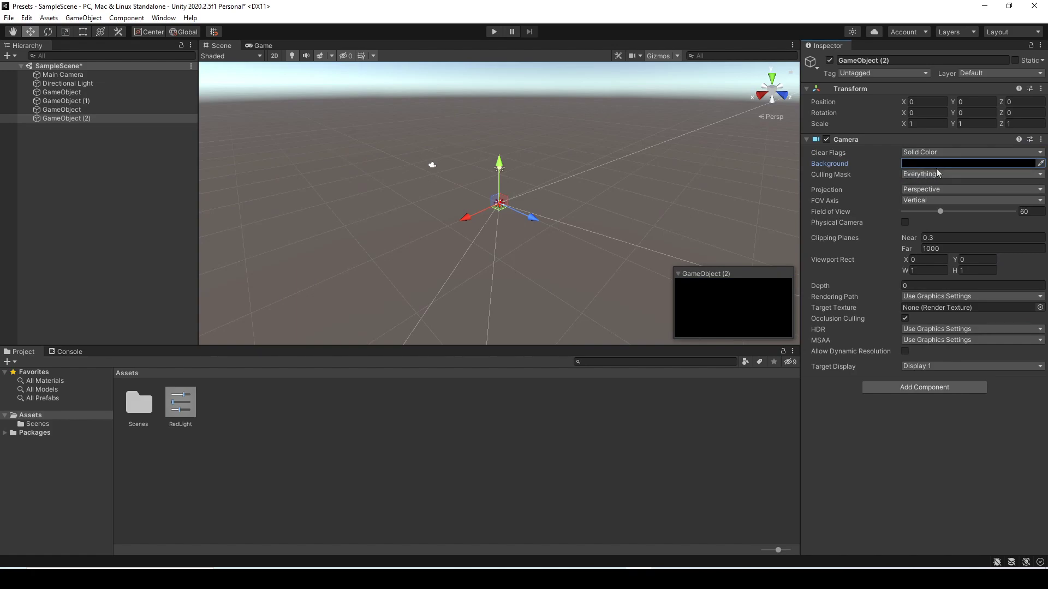
# Save the camera settings as the BlackBackgroundCam preset.
pyautogui.click(1030, 139)
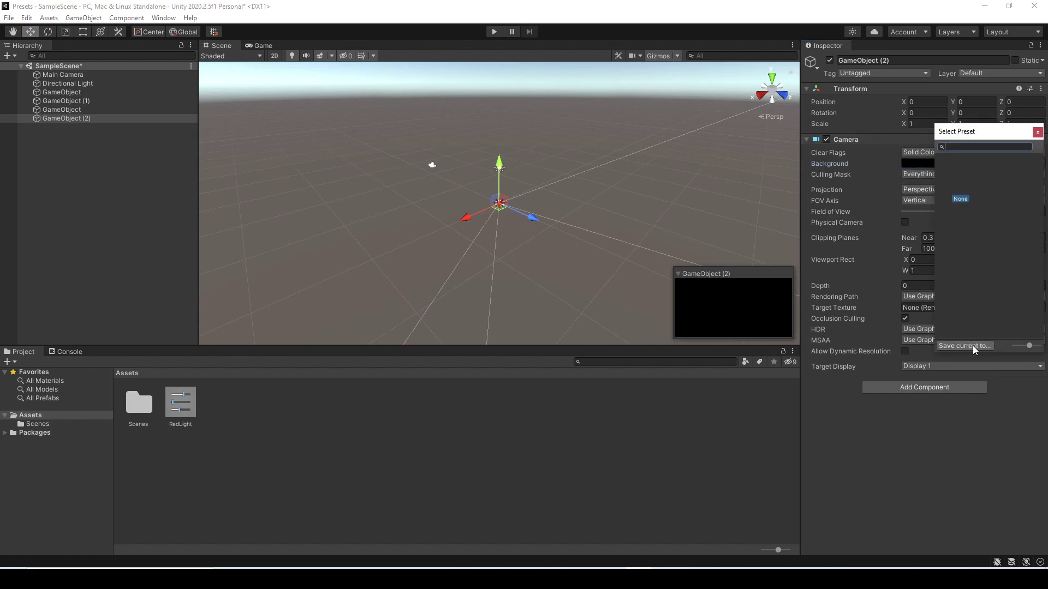
pyautogui.click(974, 346)
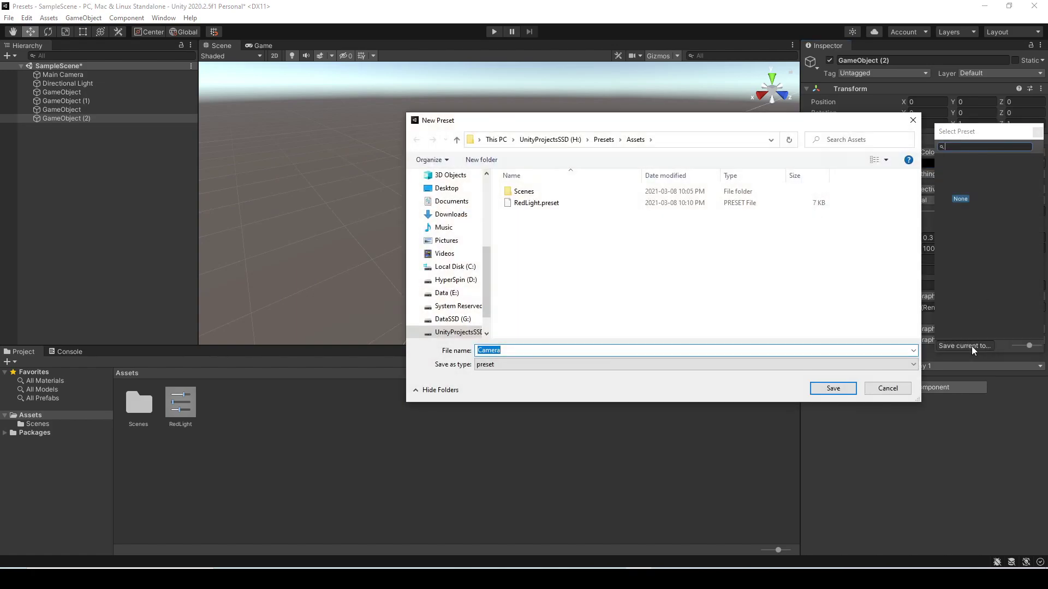
pyautogui.write('BlackBackground')
pyautogui.press('Return')
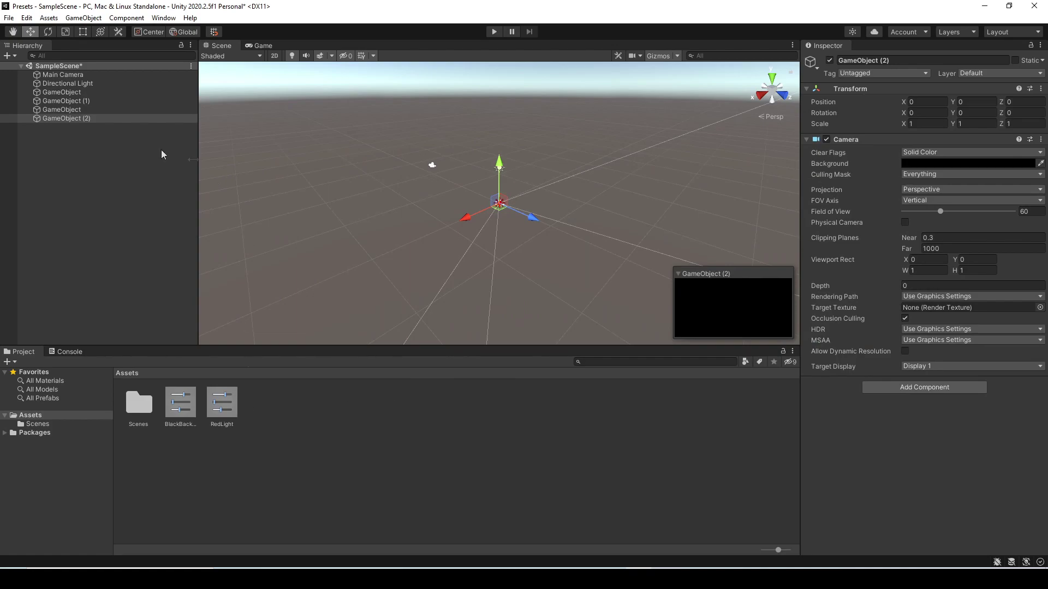
# Drag the BlackBackgroundCam and RedLight presets together into the Hierarchy as one GameObject.
pyautogui.click(66, 148)
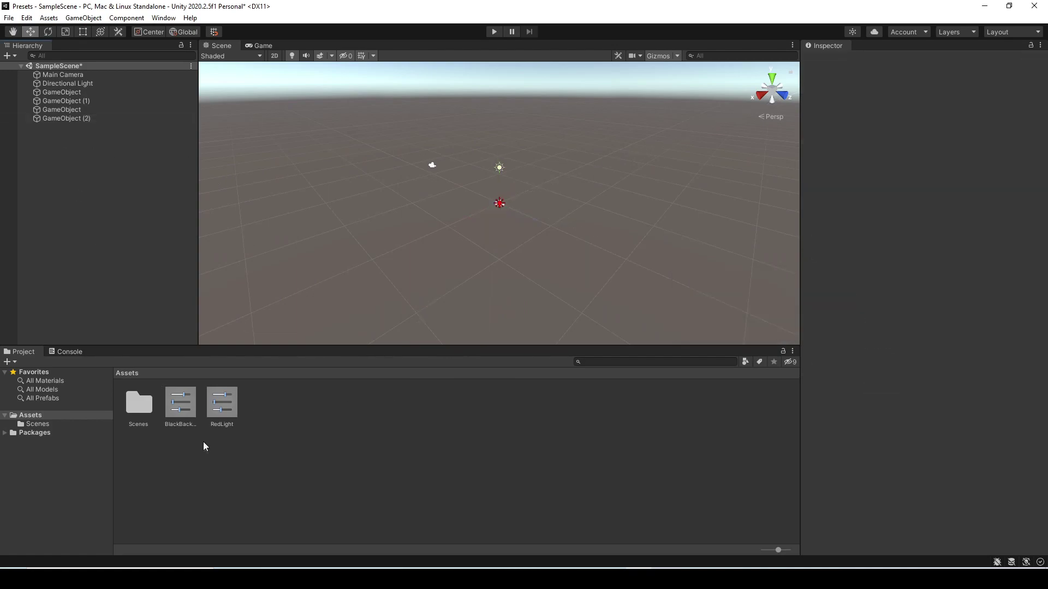
pyautogui.click(177, 398)
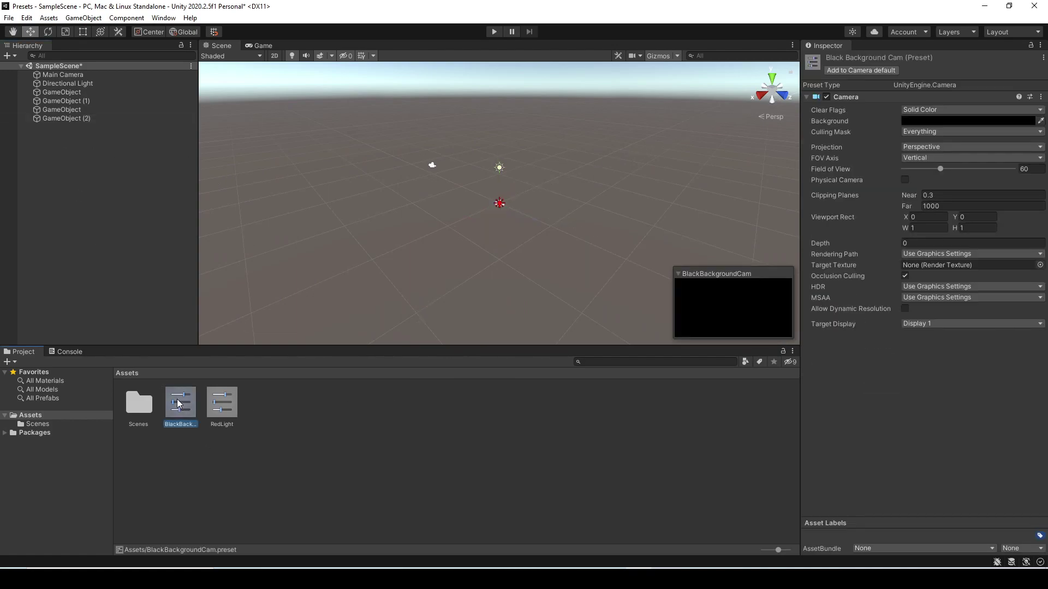
pyautogui.keyDown('ctrl'); pyautogui.click(221, 408); pyautogui.keyUp('ctrl')
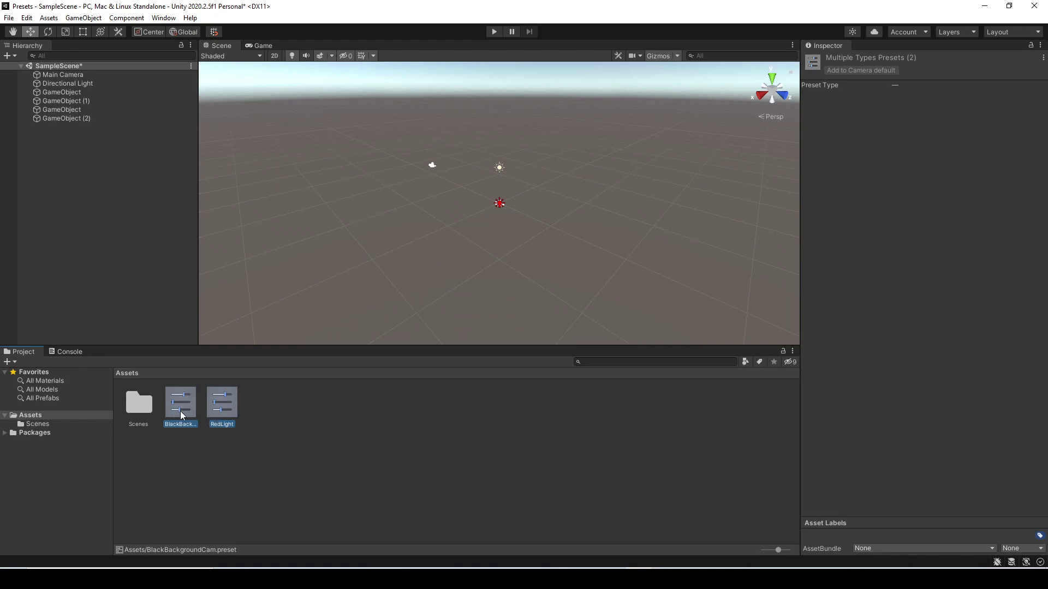
pyautogui.moveTo(181, 414); pyautogui.dragTo(111, 275)
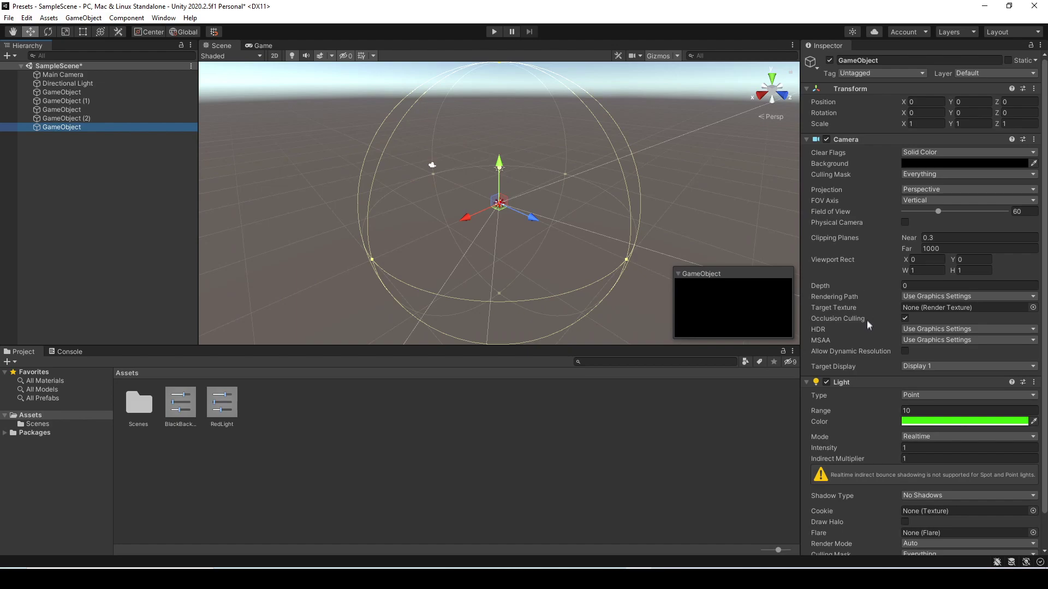
pyautogui.scroll(-2, 866, 320)
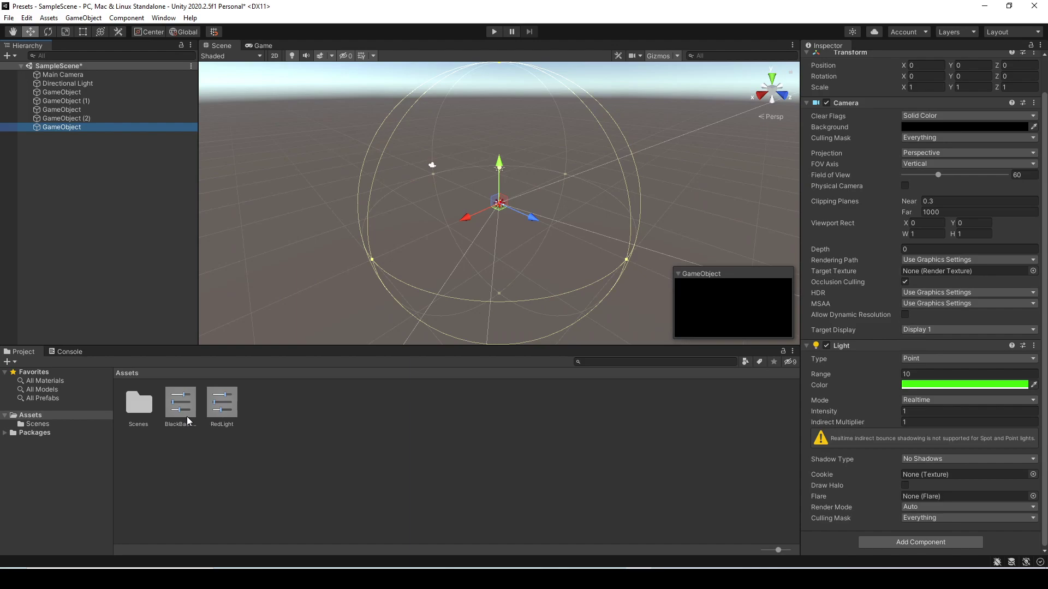
# Browse Preset Manager and Physics in Project Settings, then open Tags & Layers via Add Layer.
pyautogui.click(26, 17)
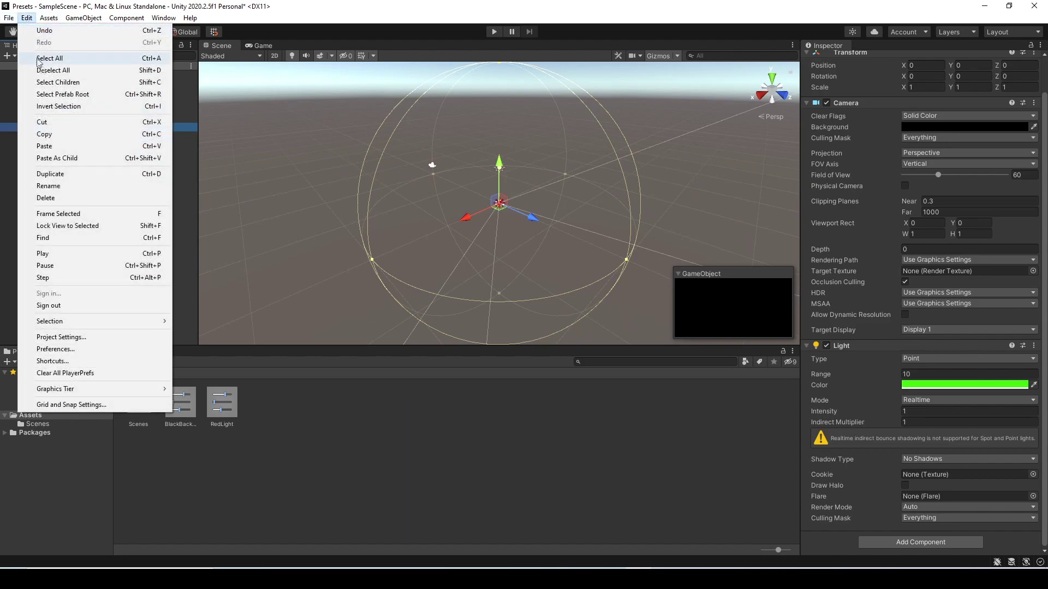
pyautogui.click(71, 338)
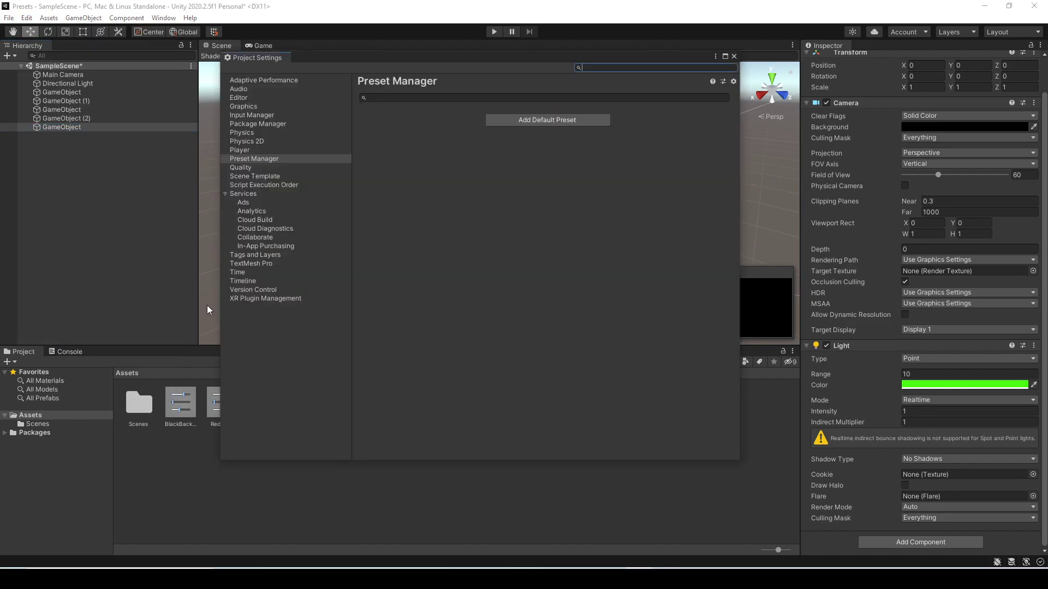
pyautogui.click(256, 134)
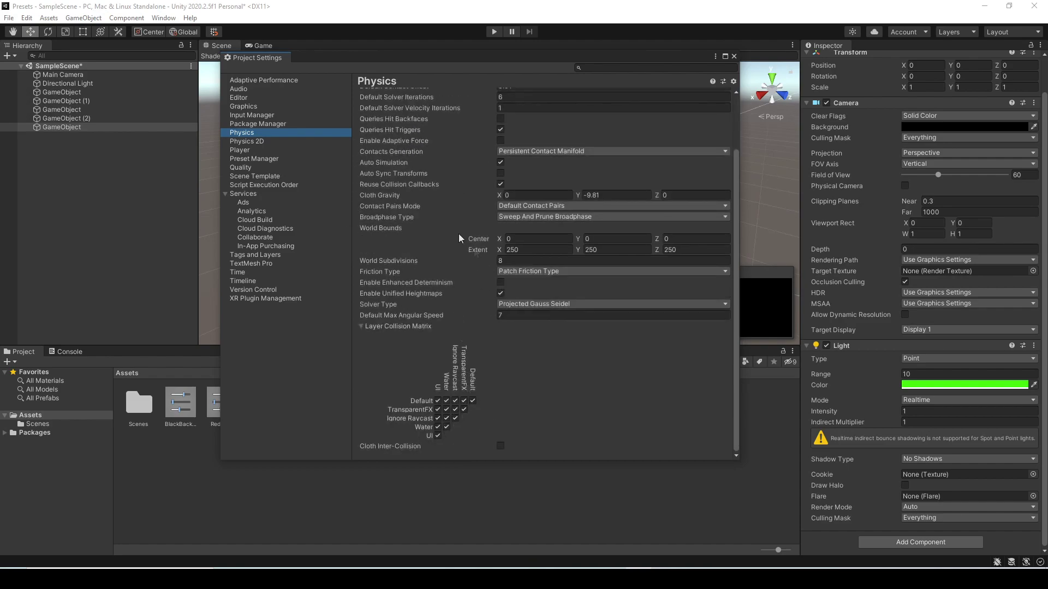
pyautogui.click(723, 82)
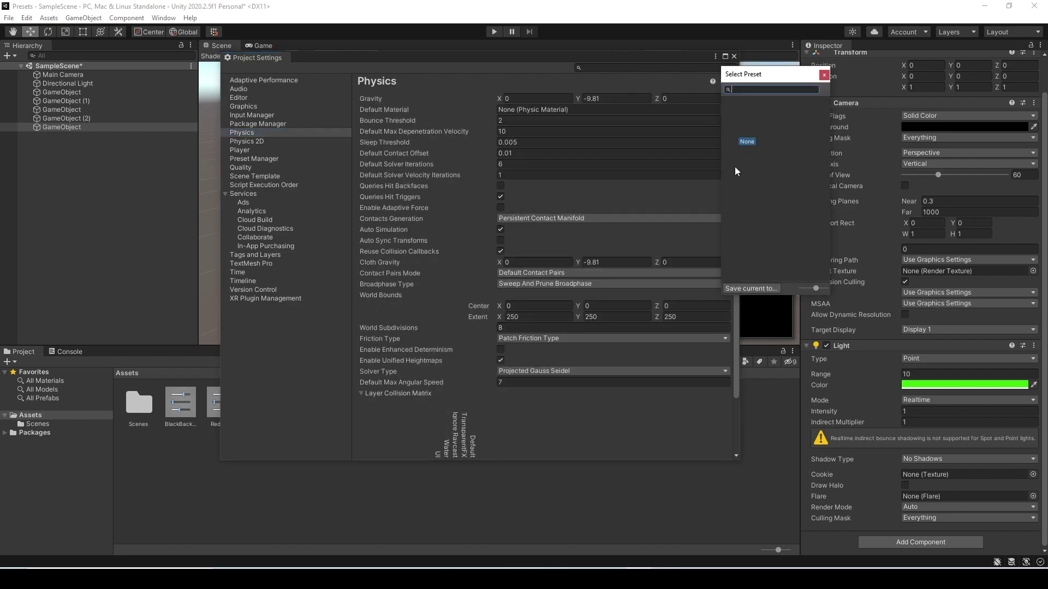
pyautogui.click(824, 75)
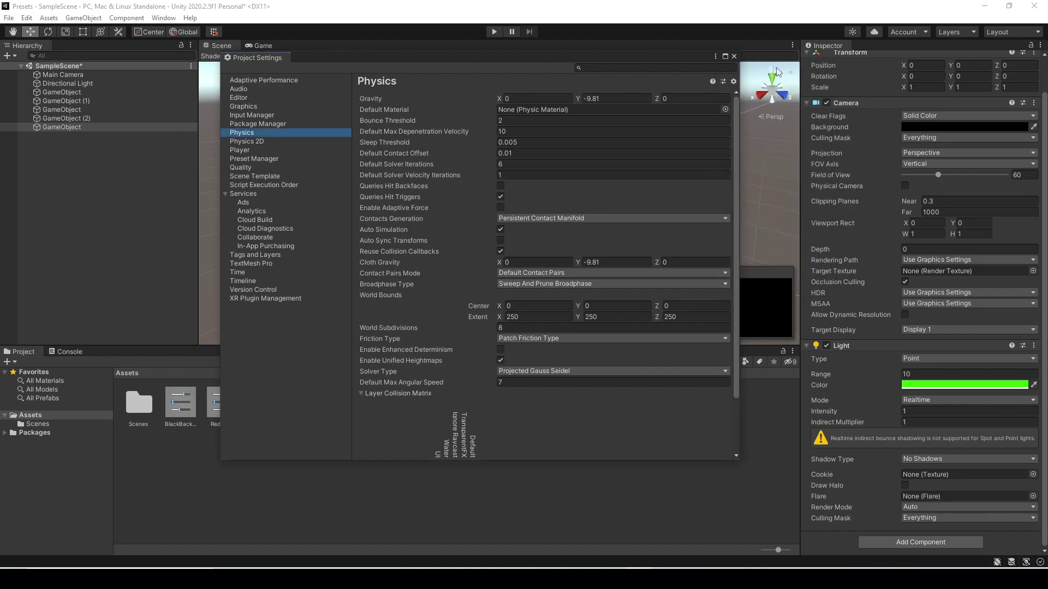
pyautogui.click(734, 56)
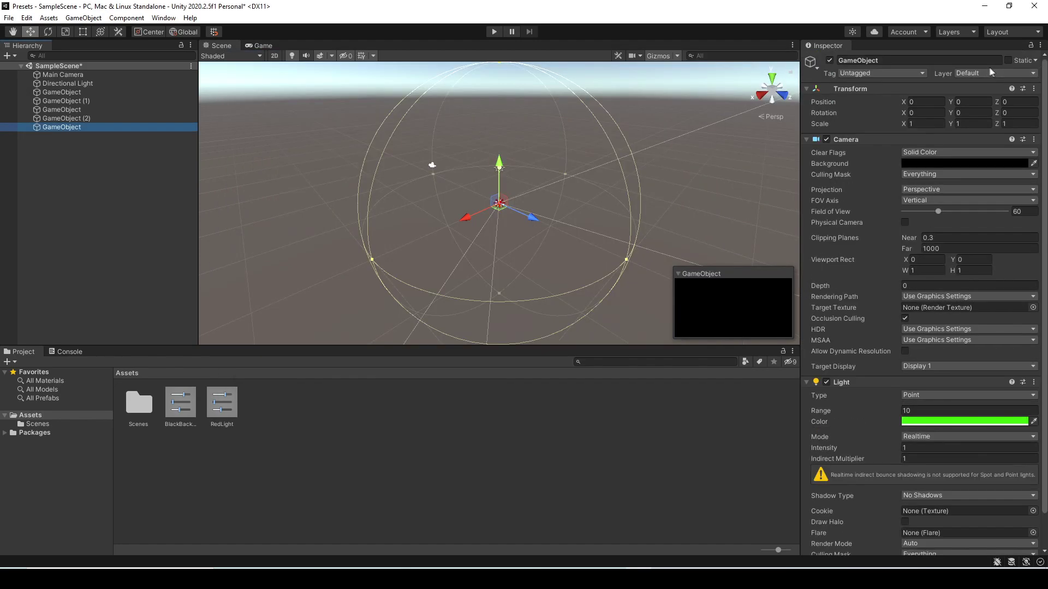
pyautogui.click(991, 73)
pyautogui.click(977, 147)
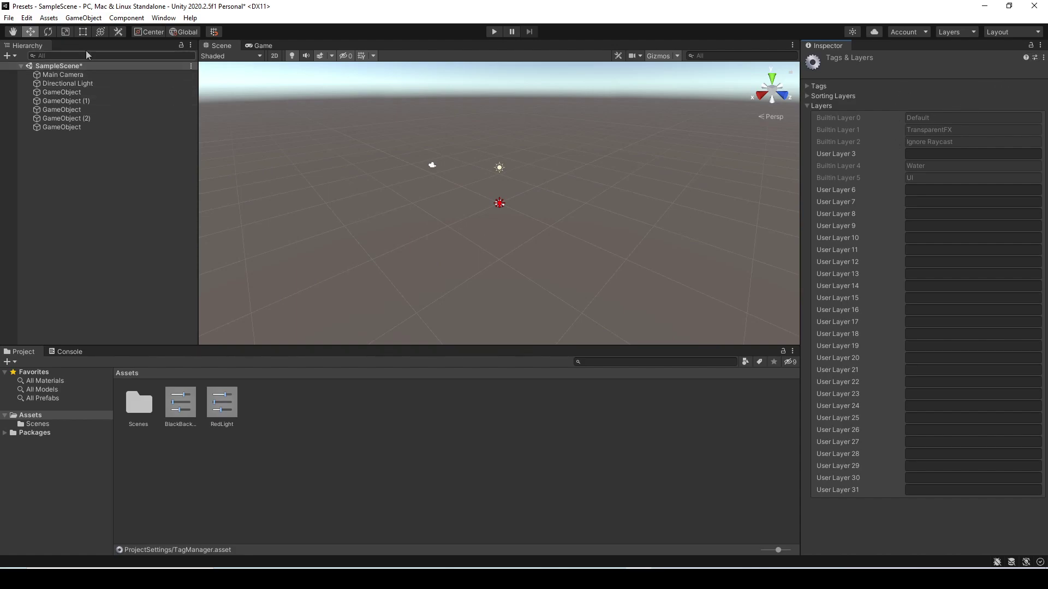
# Open Project Settings at Preset Manager and list types available for Add Default Preset.
pyautogui.click(27, 18)
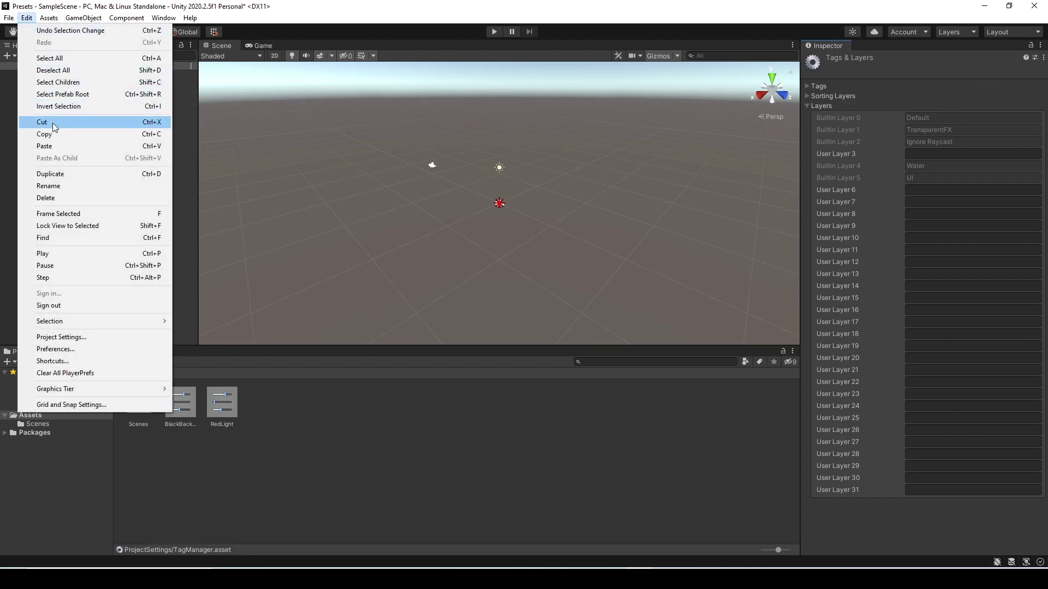
pyautogui.click(71, 338)
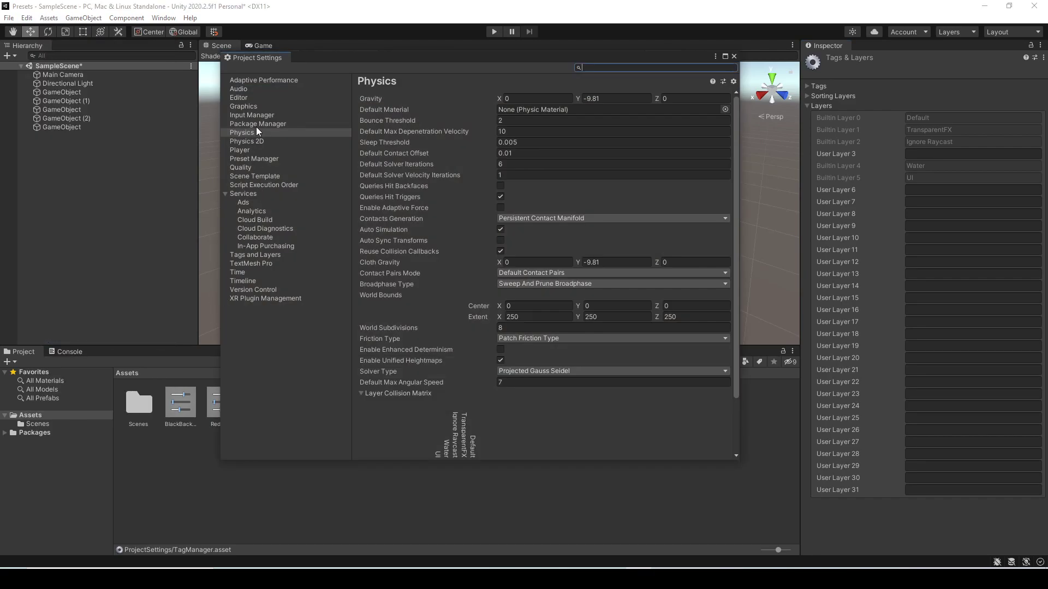
pyautogui.click(254, 159)
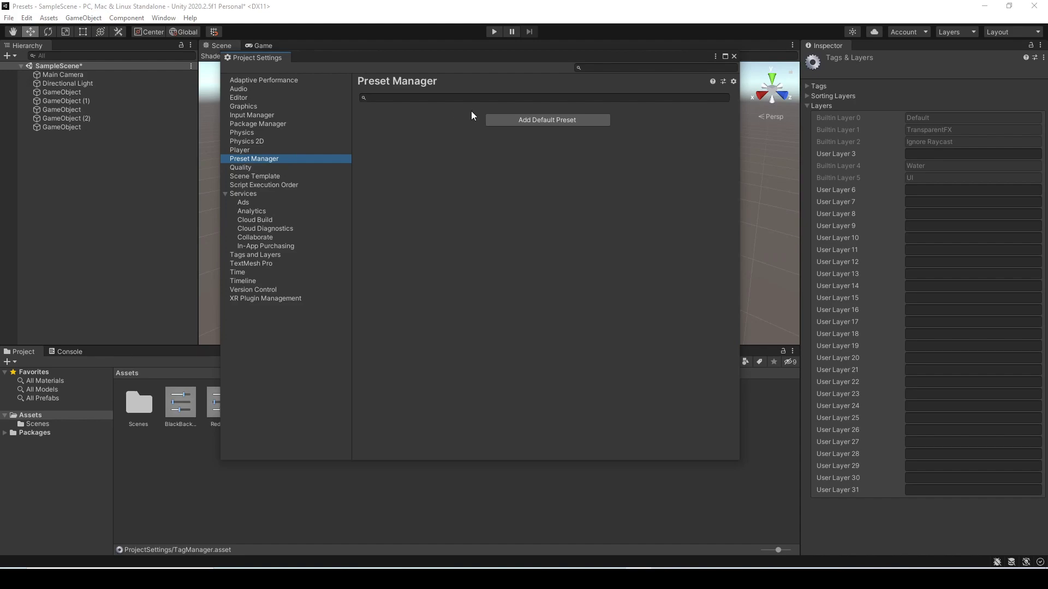
pyautogui.click(554, 126)
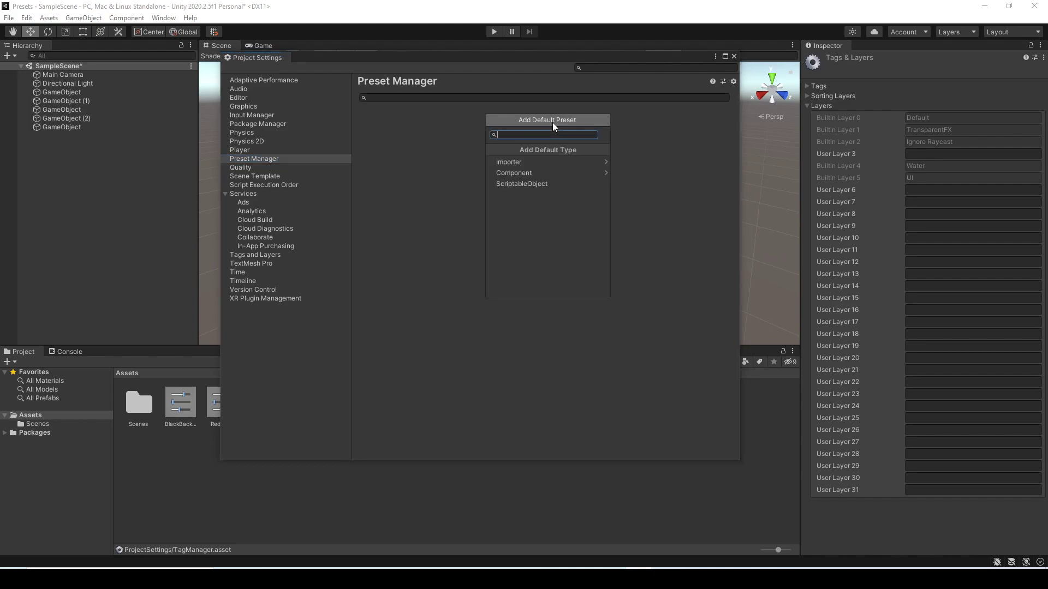
pyautogui.click(535, 164)
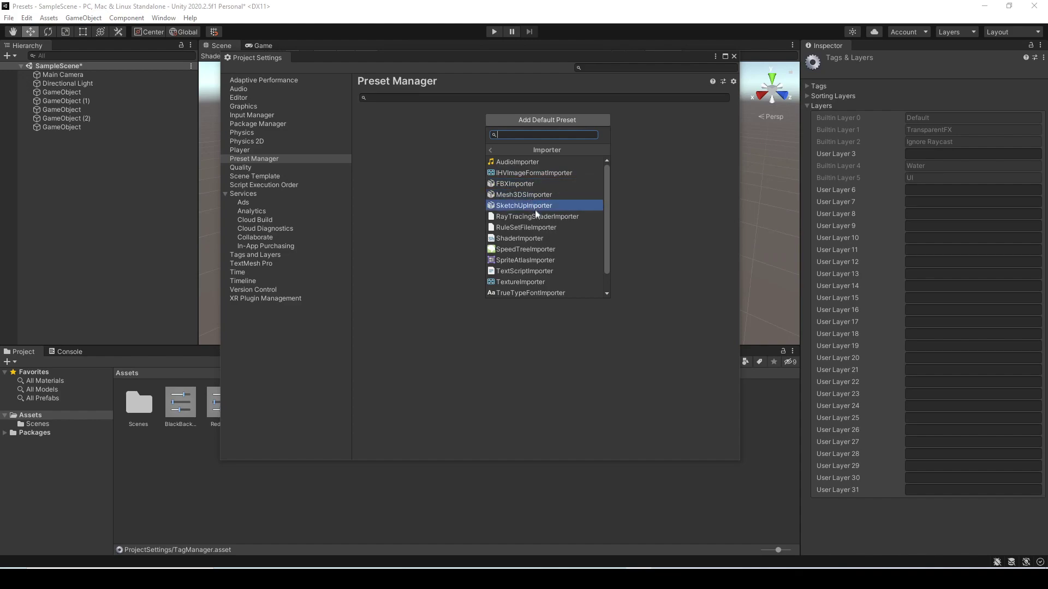
pyautogui.scroll(-2, 533, 234)
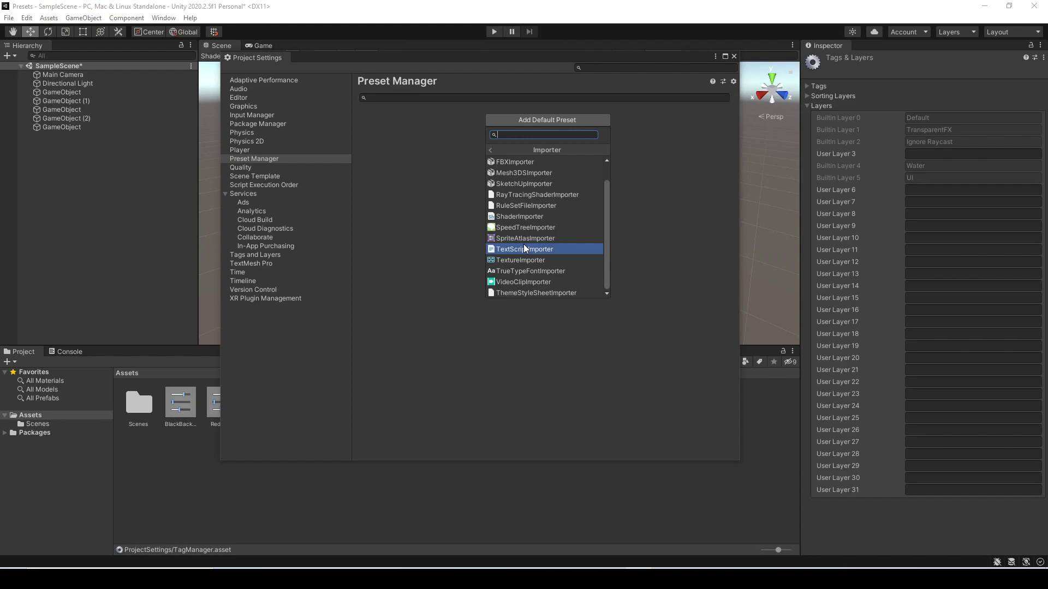
# Add a Light default entry in Preset Manager and assign it the RedLight preset.
pyautogui.click(490, 150)
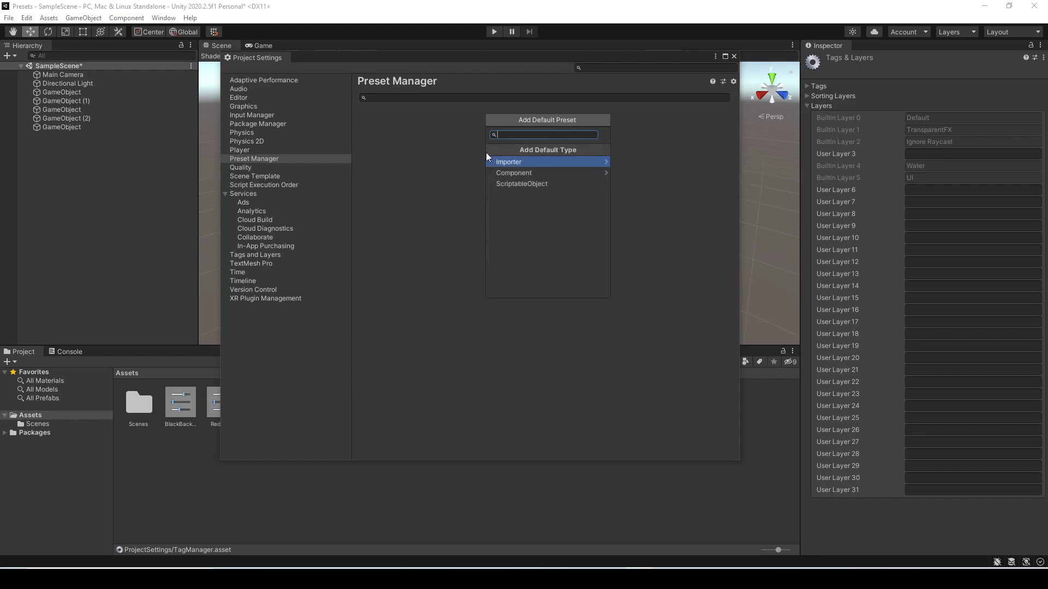
pyautogui.click(535, 174)
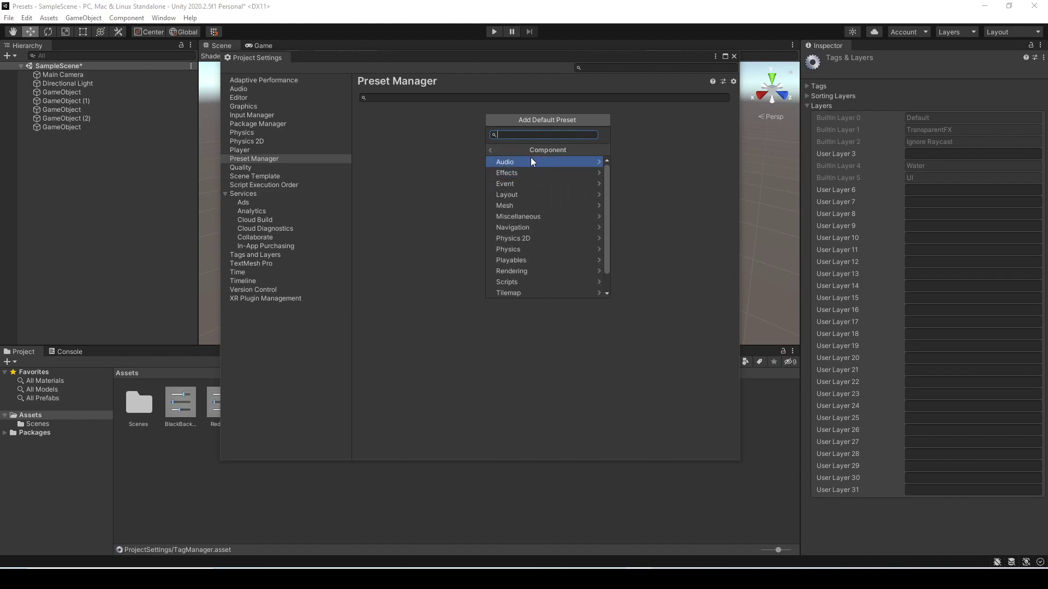
pyautogui.write('light')
pyautogui.click(531, 160)
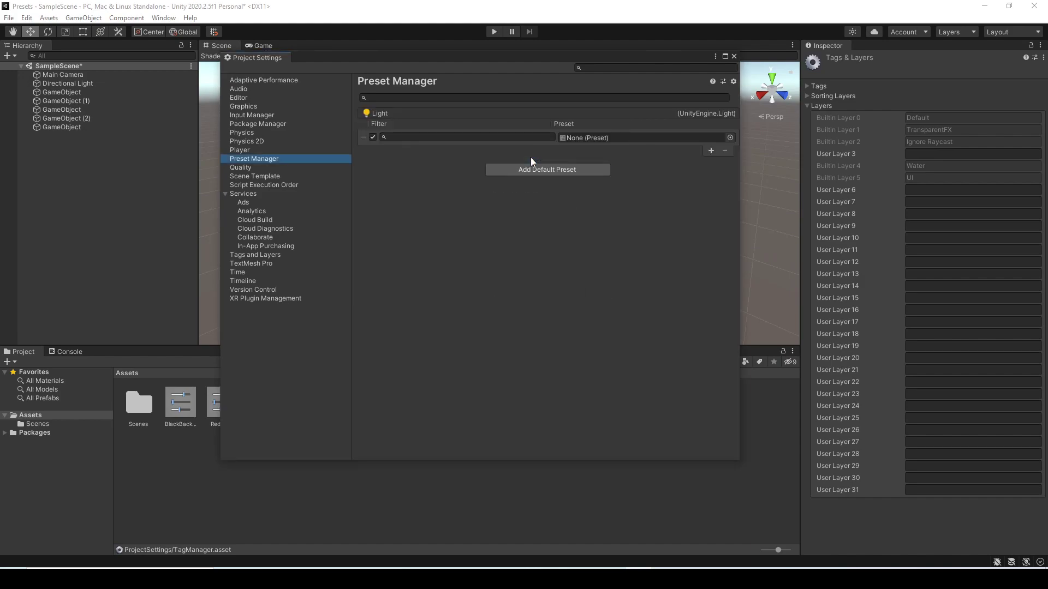
pyautogui.click(468, 138)
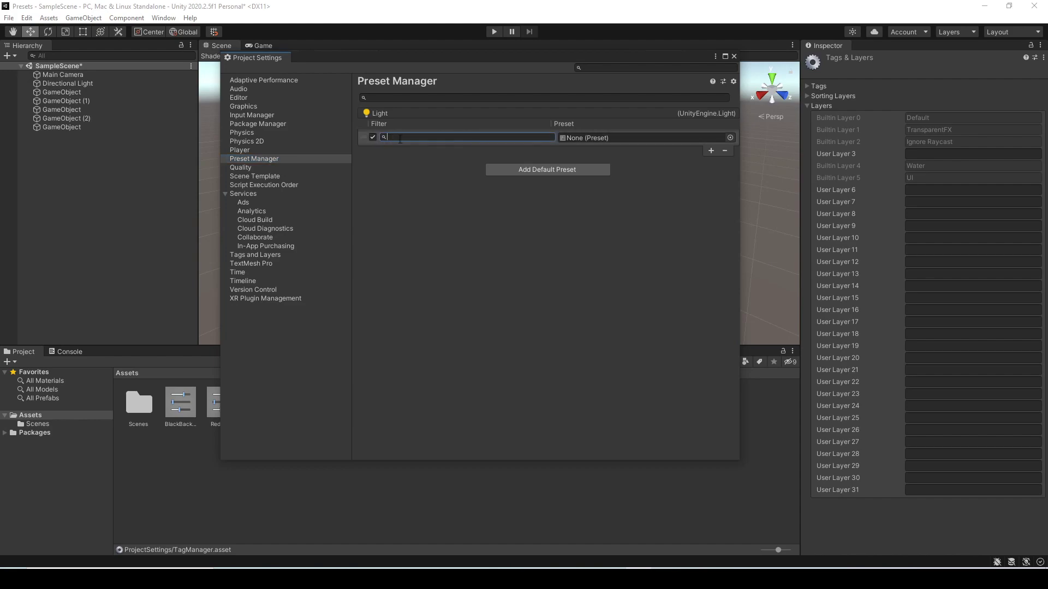
pyautogui.click(731, 138)
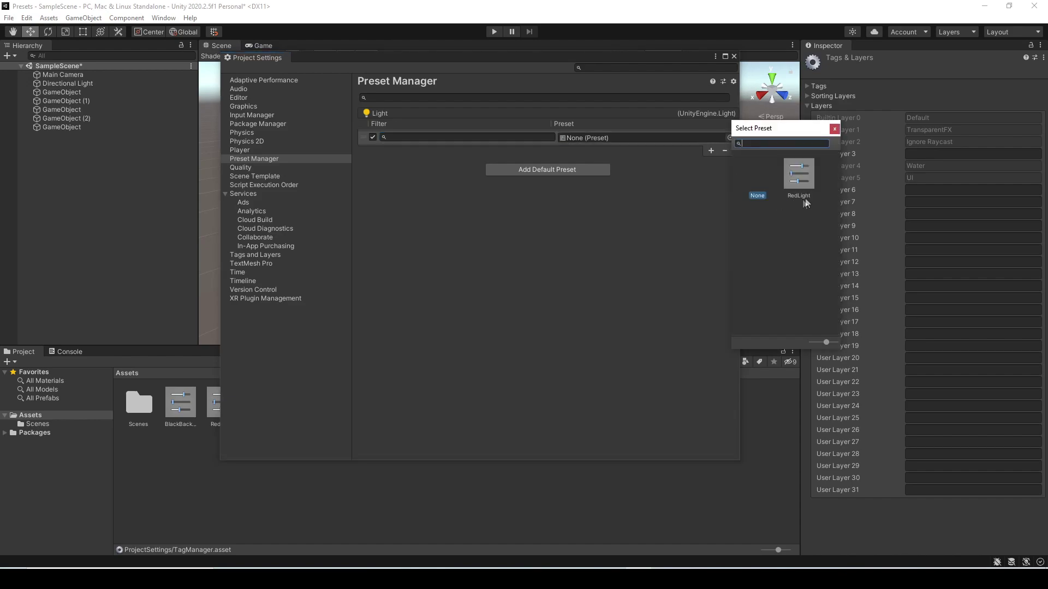
pyautogui.click(803, 185)
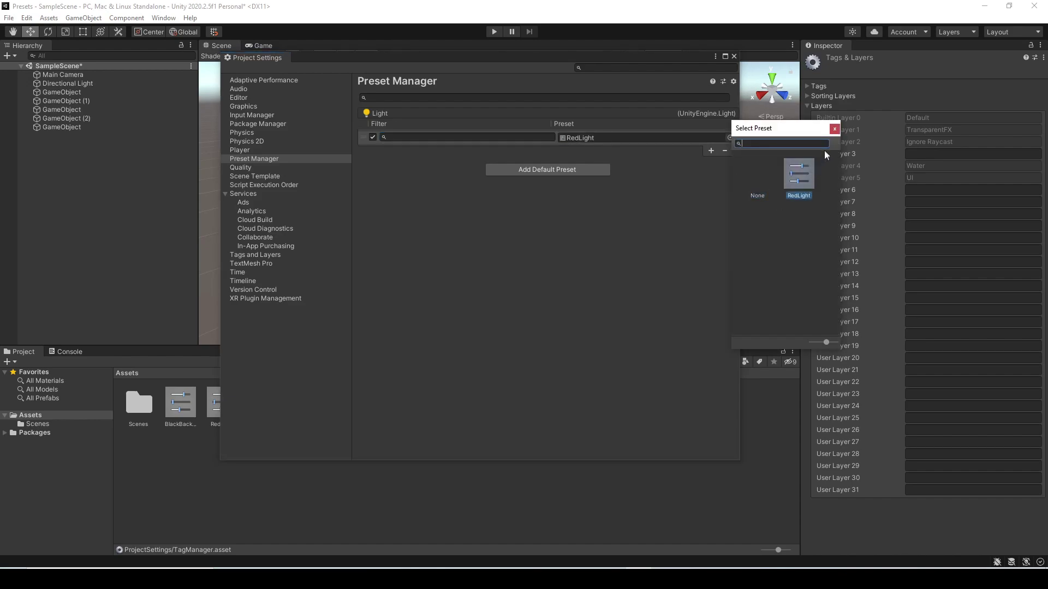
pyautogui.click(834, 128)
# Change the RedLight preset's light Type from Point to Directional.
pyautogui.click(734, 56)
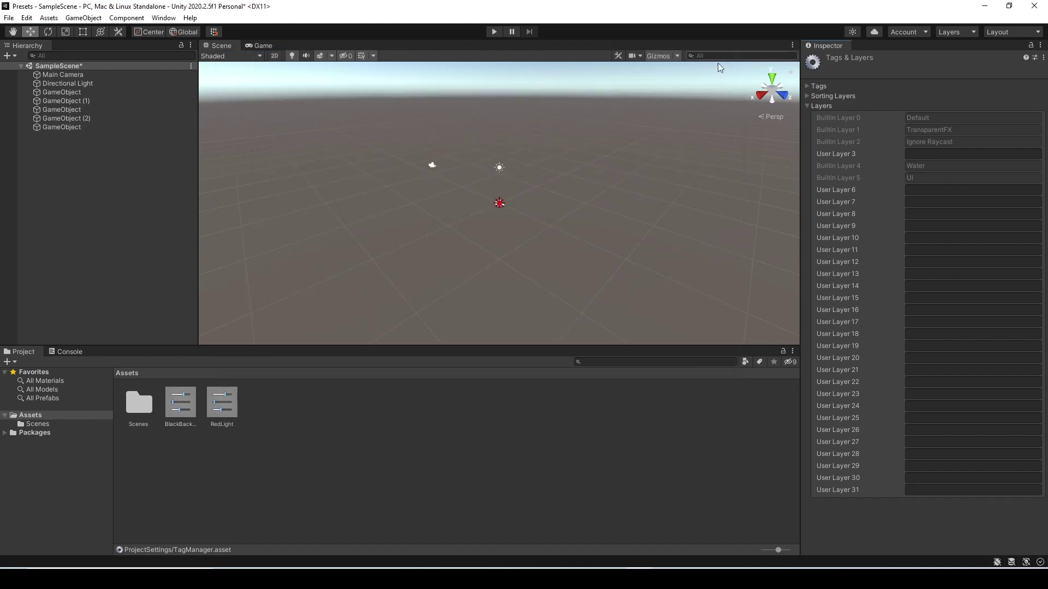
pyautogui.click(222, 407)
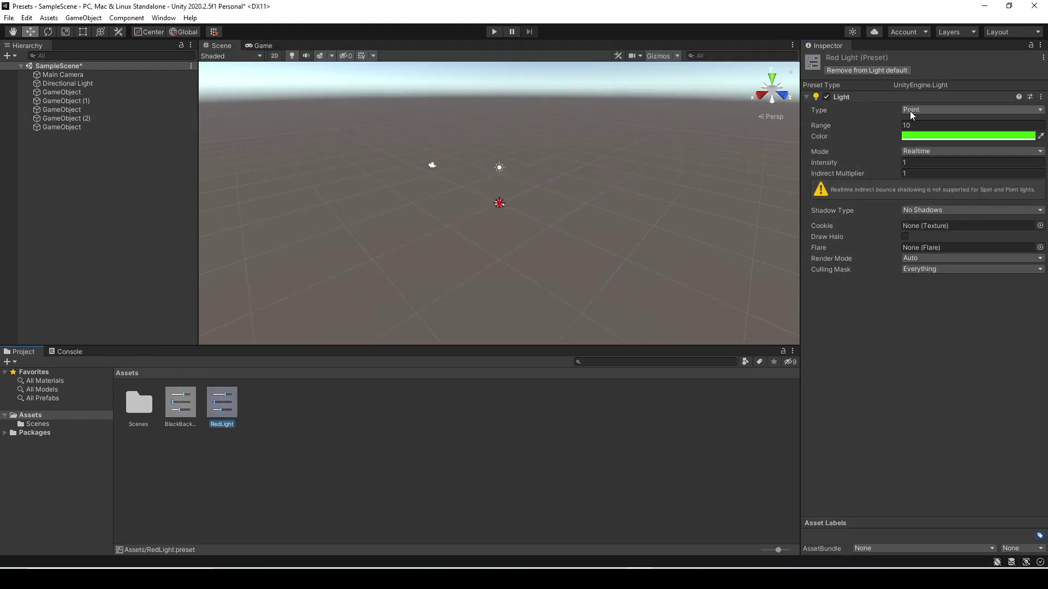
pyautogui.click(941, 113)
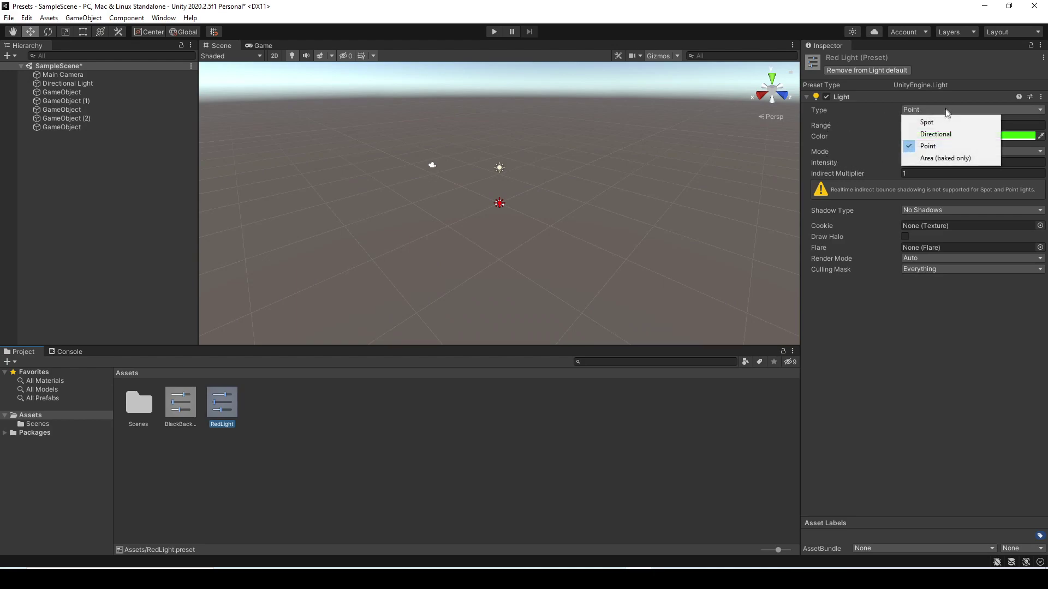
pyautogui.click(937, 135)
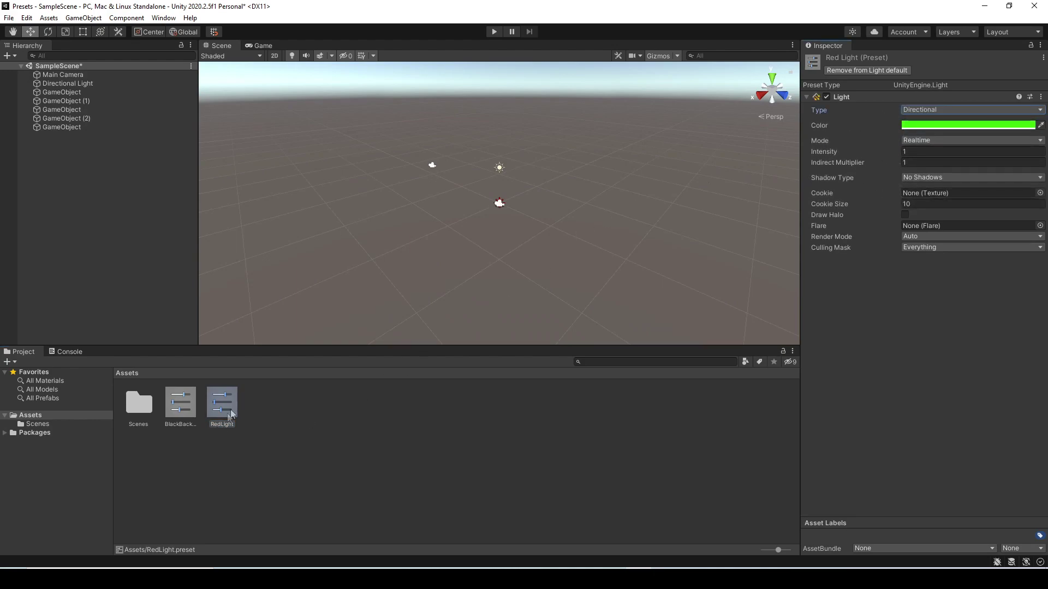
pyautogui.click(107, 226)
pyautogui.rightClick(83, 180)
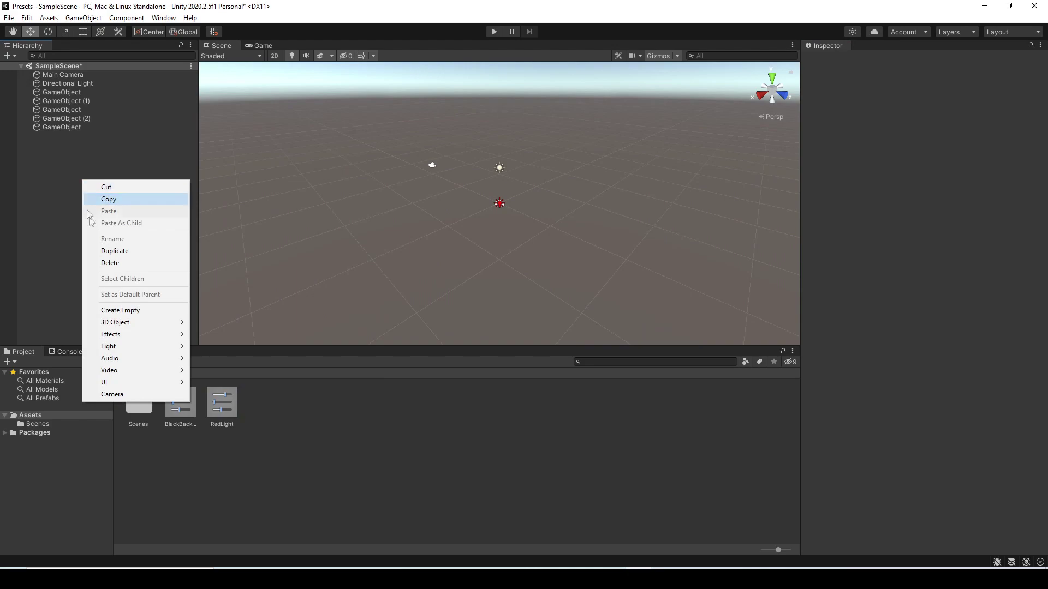
# Create empty GameObject (3) and add a Light component to it.
pyautogui.click(130, 310)
pyautogui.click(925, 146)
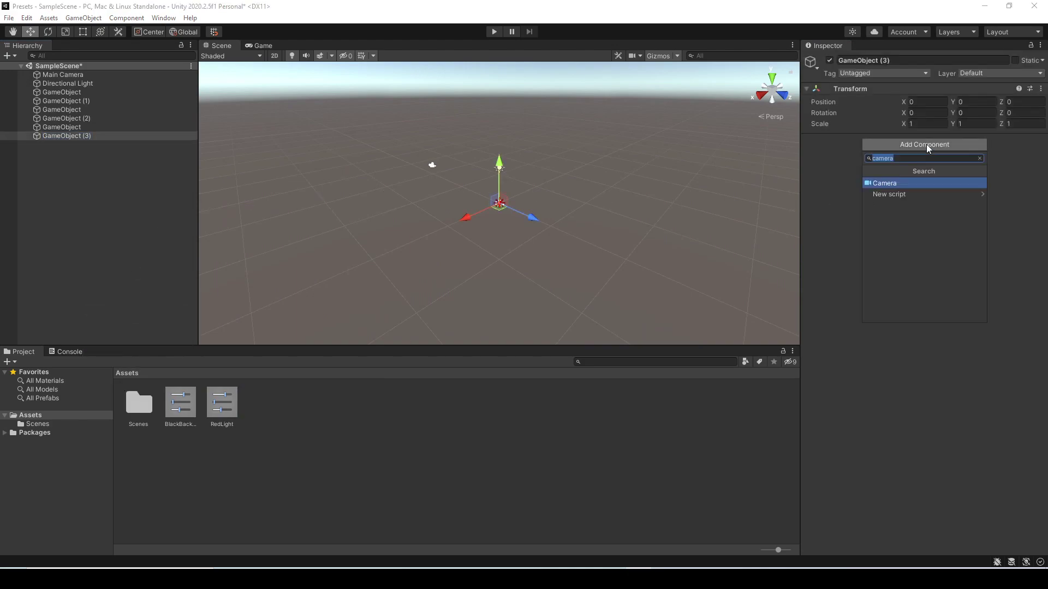
pyautogui.write('light')
pyautogui.press('Return')
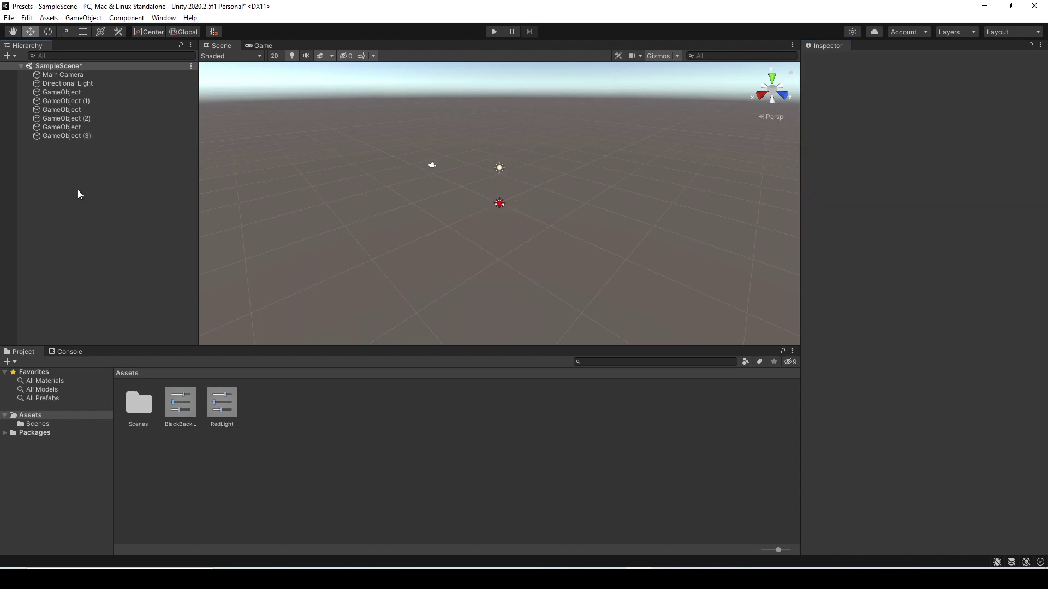
pyautogui.click(222, 404)
# Duplicate the RedLight preset and rename the copy to GreenLight.
pyautogui.hotkey('ctrl', 'd')
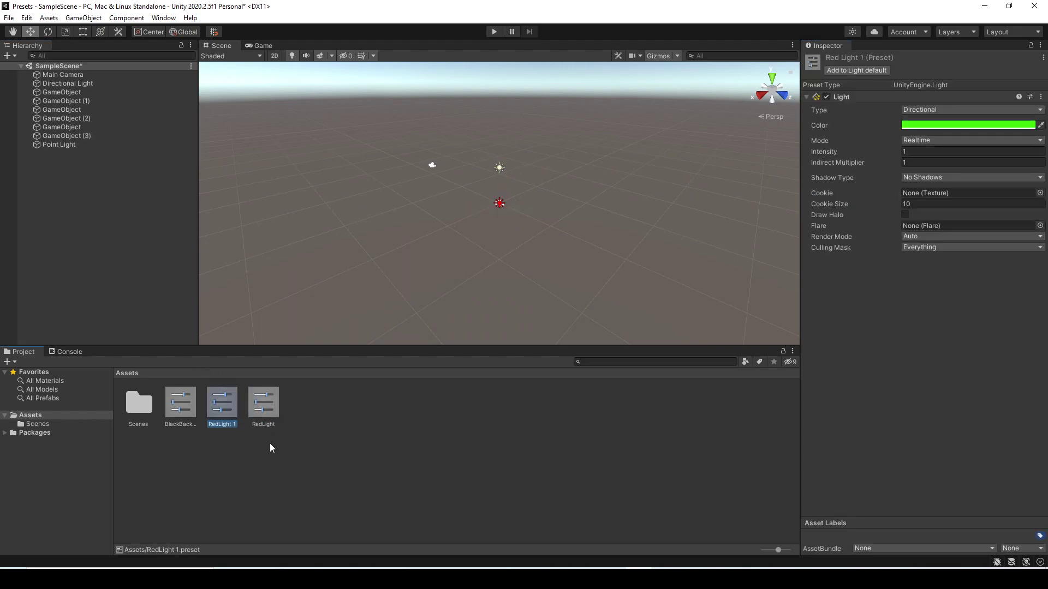
pyautogui.press('F2')
pyautogui.write('GreenLight')
pyautogui.press('Return')
# Set the RedLight preset's light colour to red.
pyautogui.click(265, 409)
pyautogui.click(954, 124)
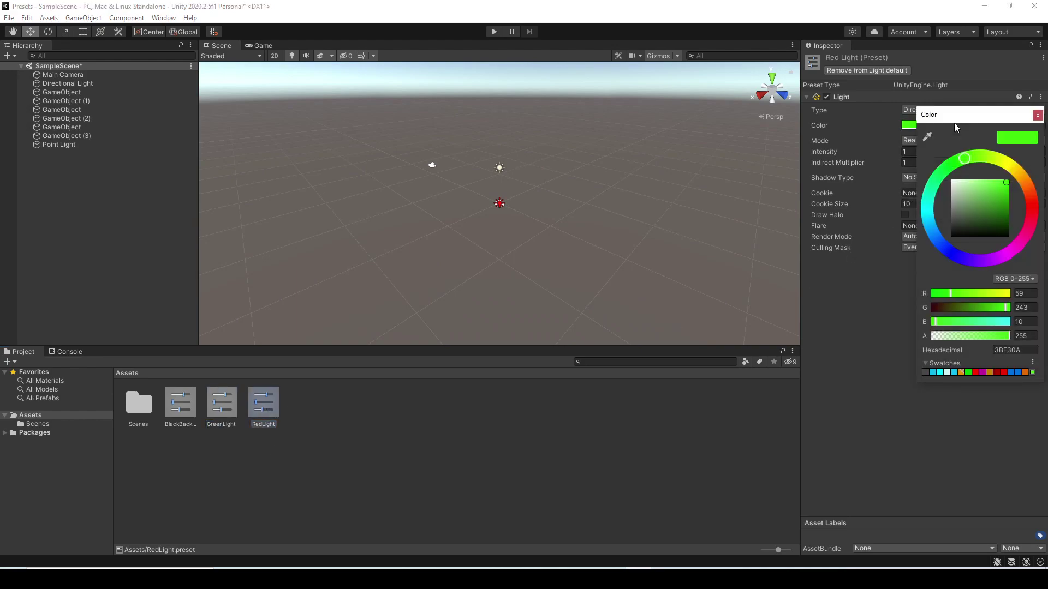
pyautogui.click(1030, 202)
pyautogui.click(1038, 115)
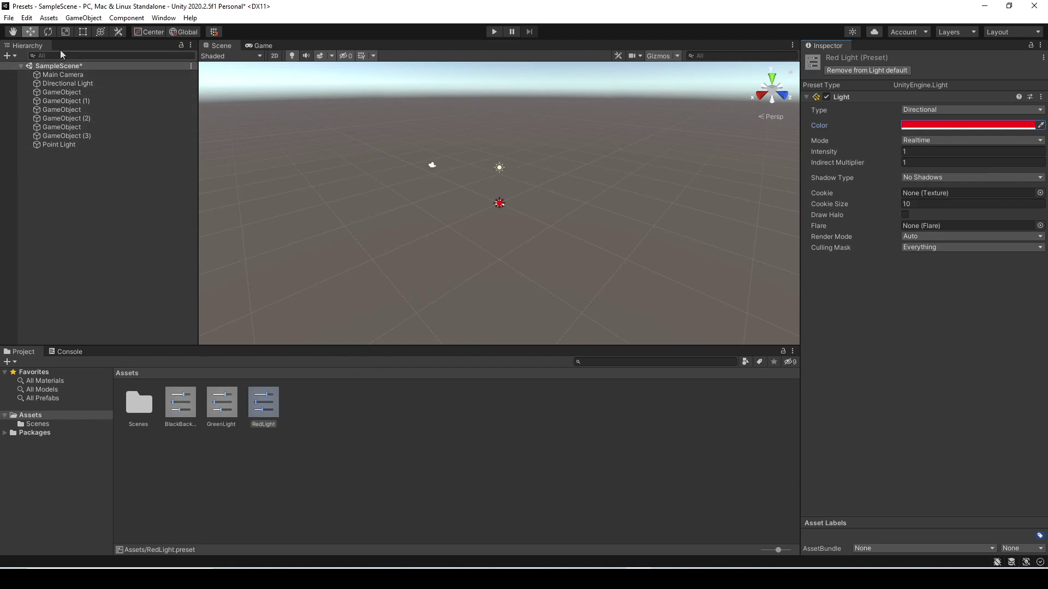
pyautogui.click(27, 18)
# Give the second Light default entry the GreenLight preset with name filter 'GreenLigh'.
pyautogui.click(70, 339)
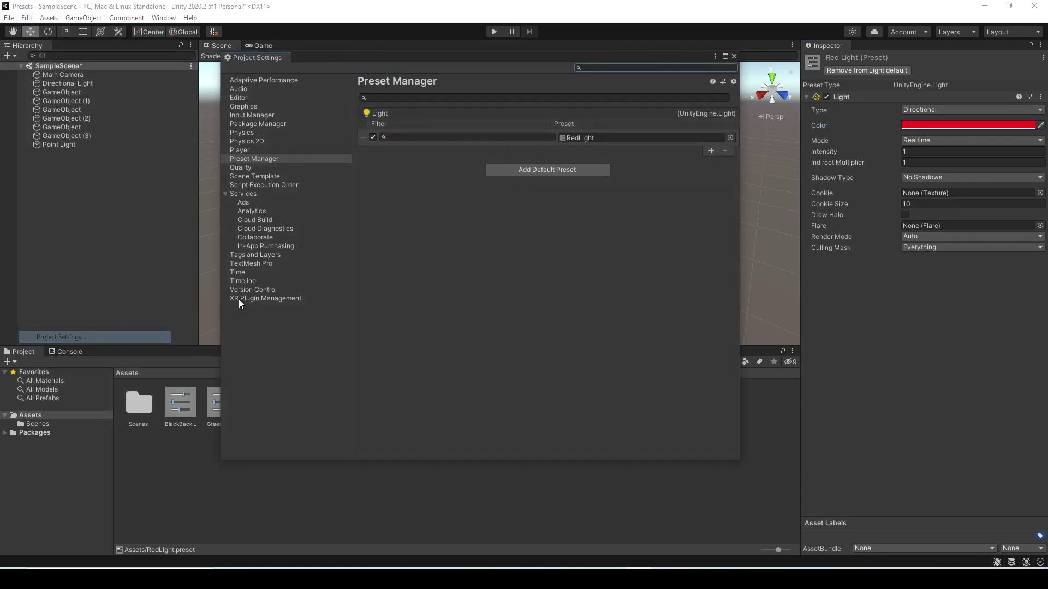
pyautogui.click(712, 151)
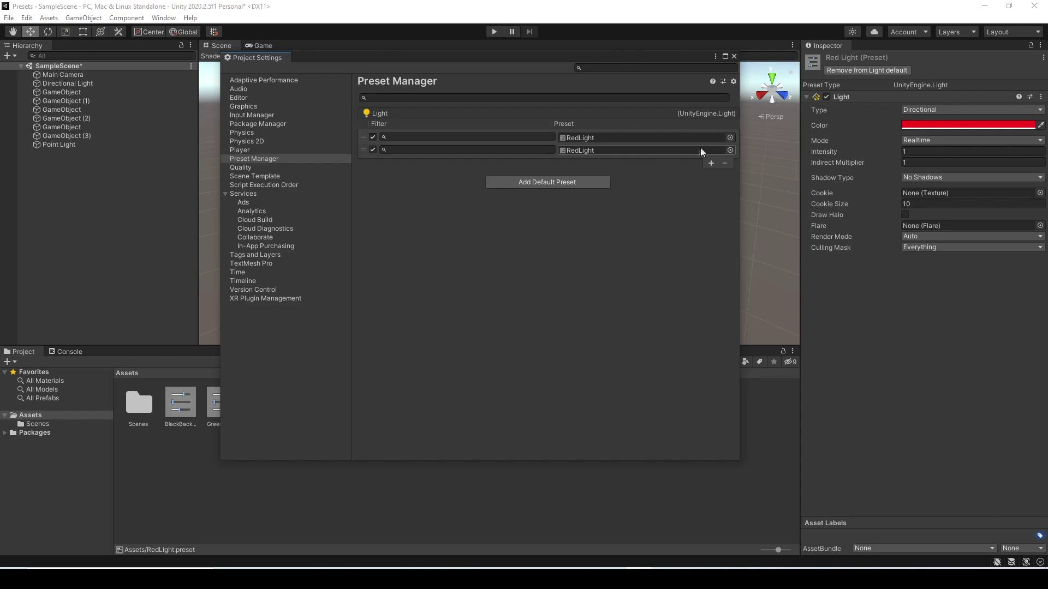
pyautogui.click(725, 151)
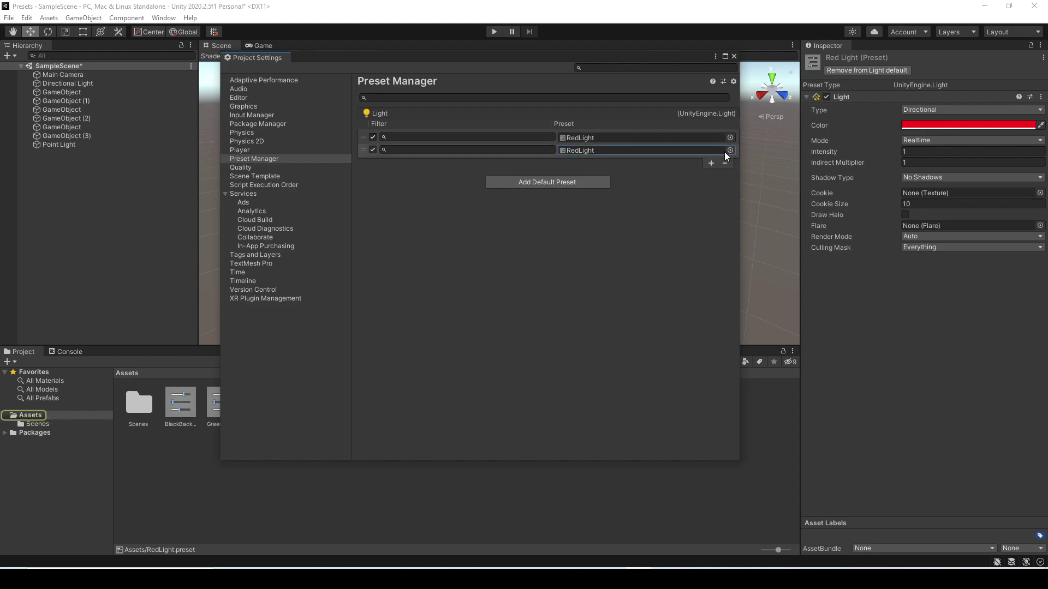
pyautogui.click(731, 151)
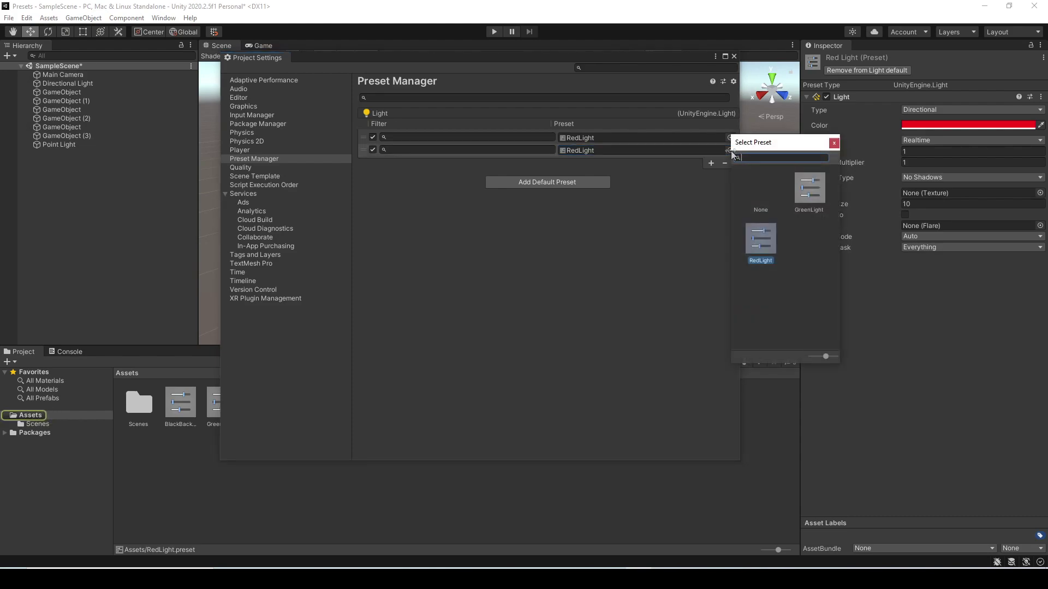
pyautogui.doubleClick(808, 206)
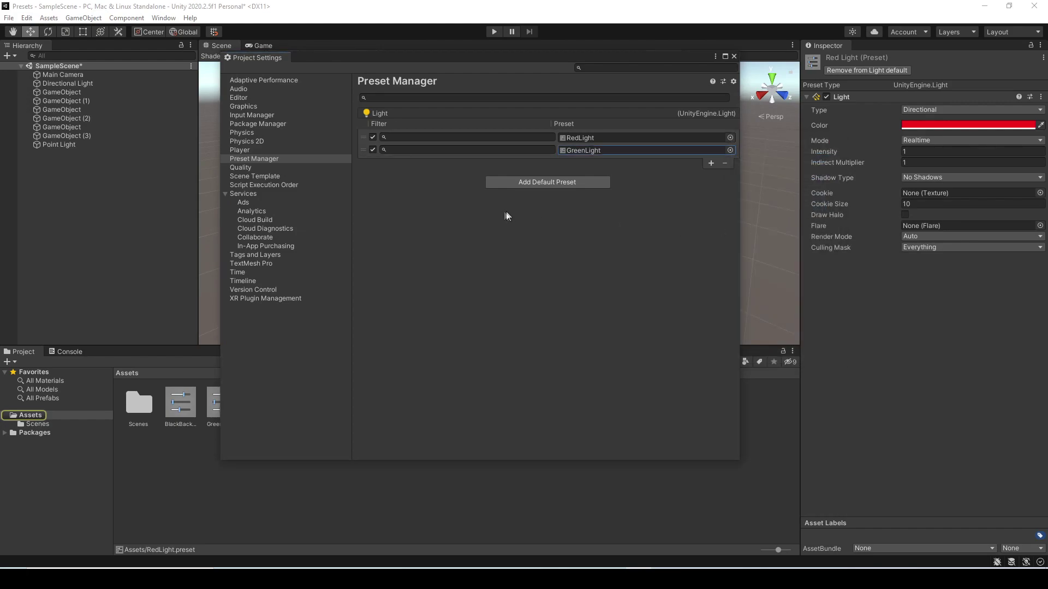
pyautogui.click(414, 150)
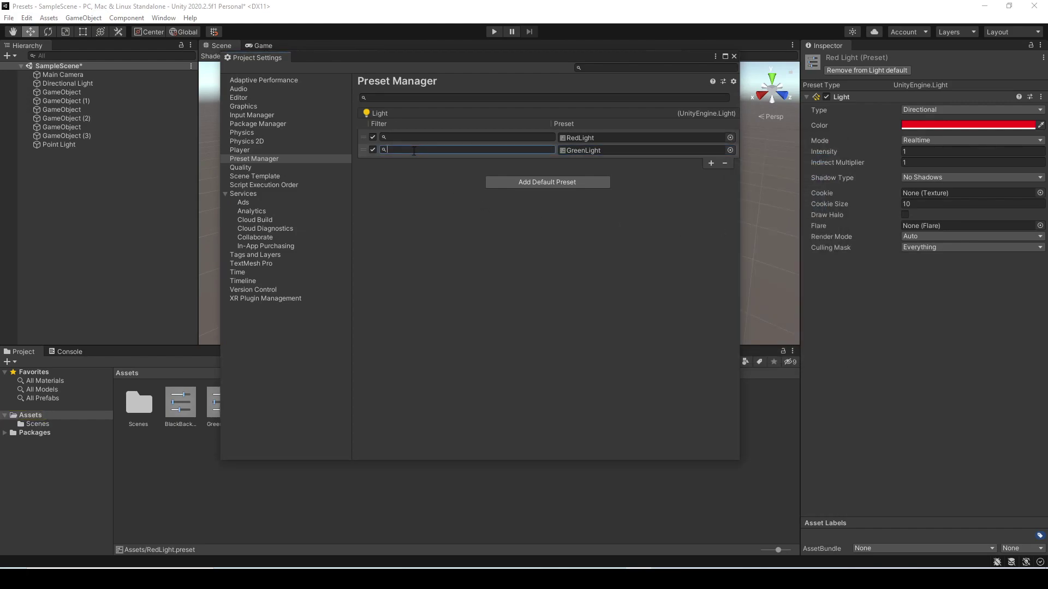
pyautogui.write('GreenLight')
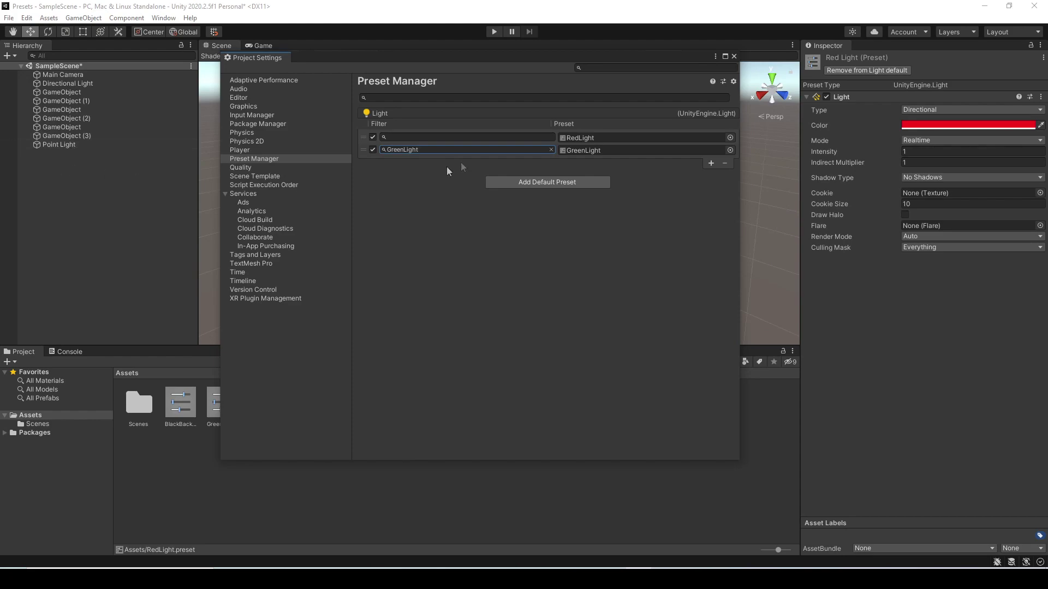
pyautogui.click(734, 56)
# Create empty GameObject (4) and add a Light, which gets RedLight's red Directional defaults.
pyautogui.click(70, 195)
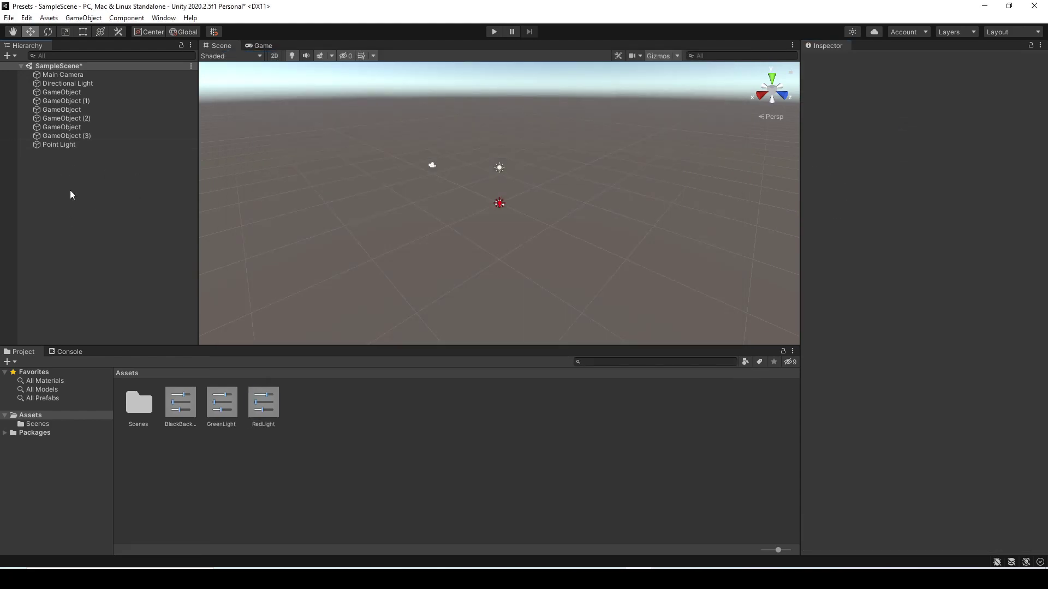
pyautogui.rightClick(68, 192)
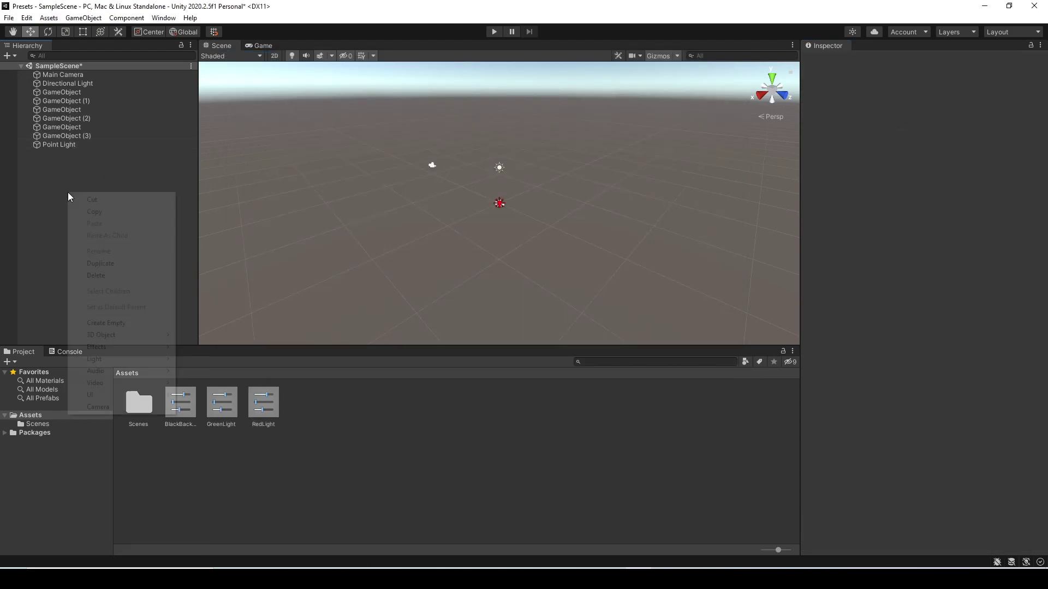
pyautogui.click(102, 324)
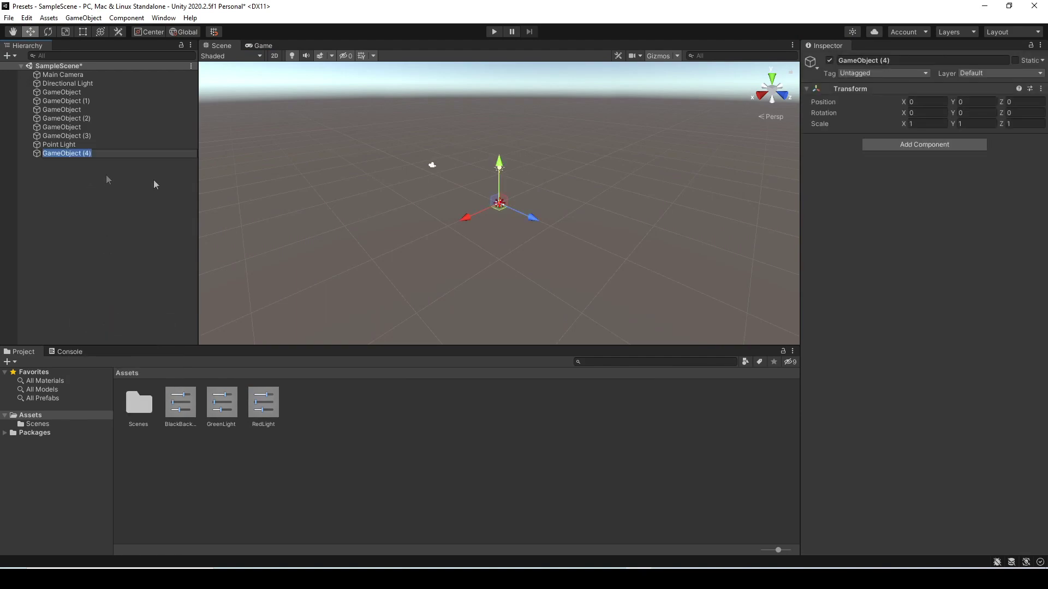
pyautogui.click(923, 145)
pyautogui.click(907, 183)
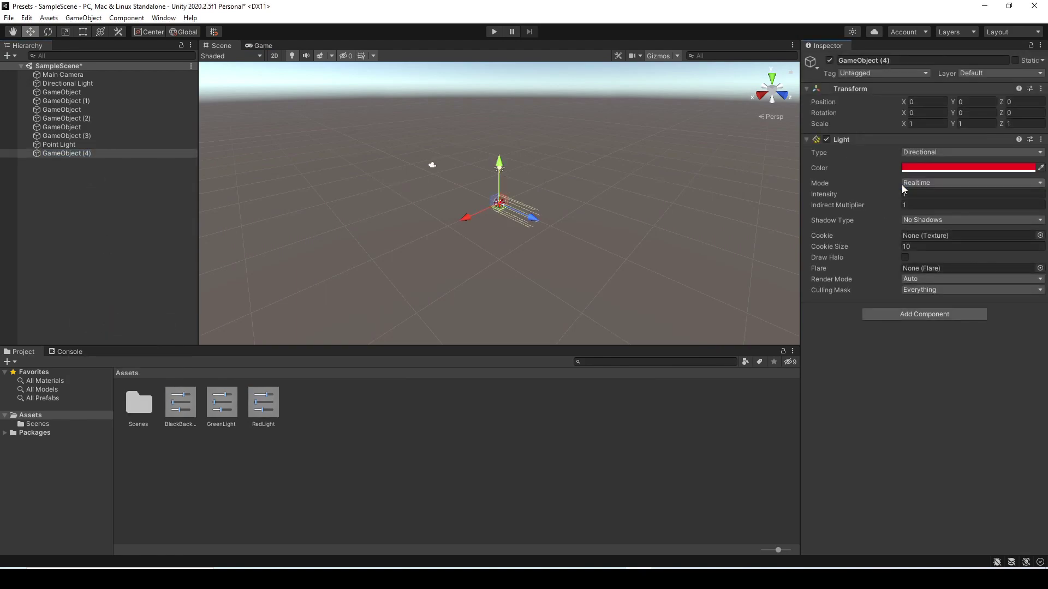
pyautogui.click(90, 196)
# Create an empty object named redgreenlightred and add a Light, which arrives green.
pyautogui.rightClick(91, 196)
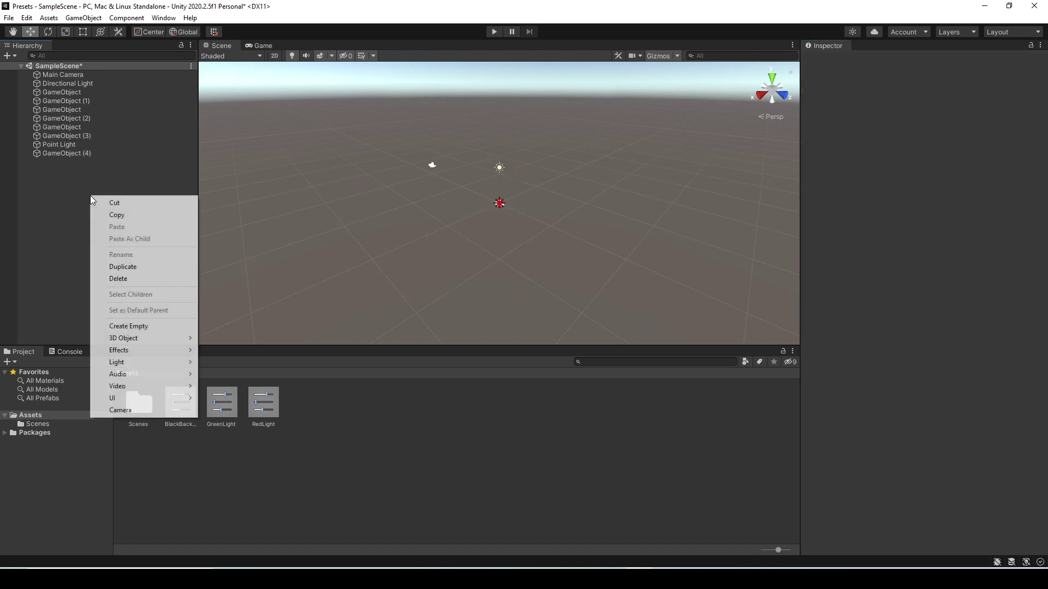
pyautogui.click(135, 326)
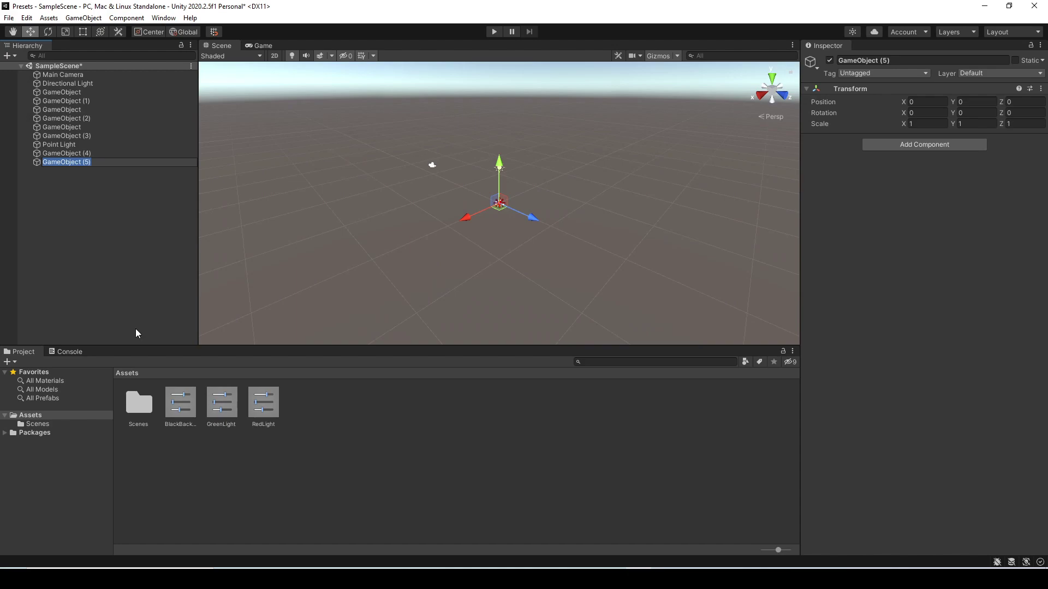
pyautogui.write('redgreenlightred')
pyautogui.press('Return')
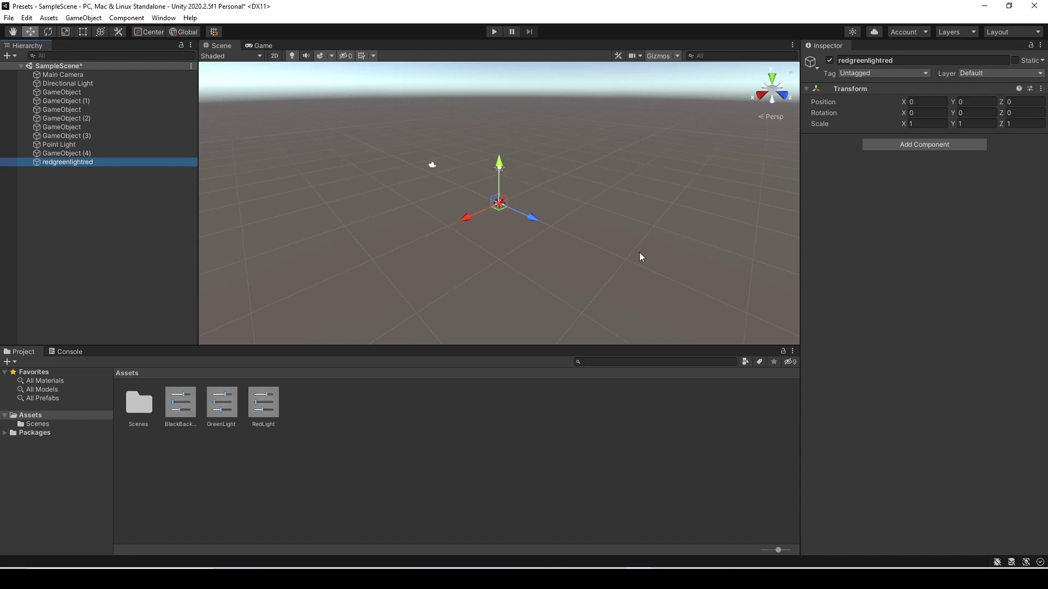
pyautogui.click(899, 146)
pyautogui.click(893, 183)
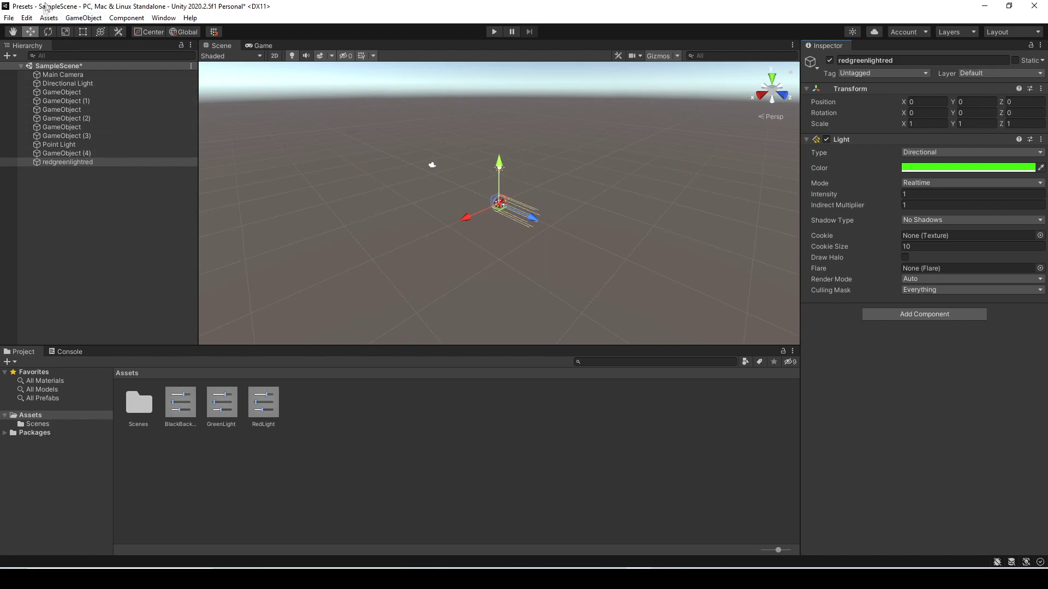
pyautogui.click(28, 18)
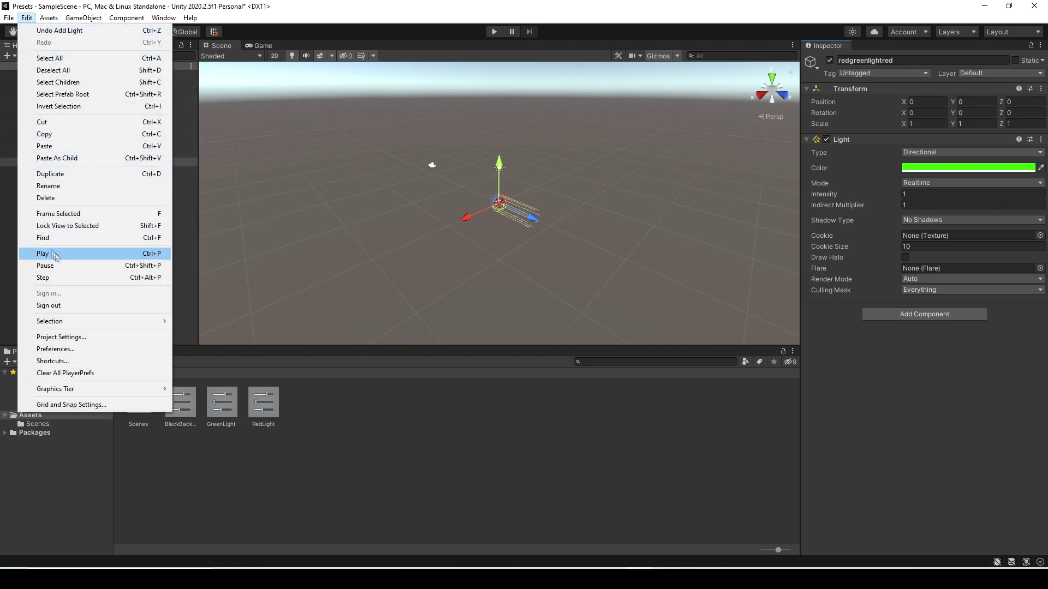
pyautogui.click(62, 337)
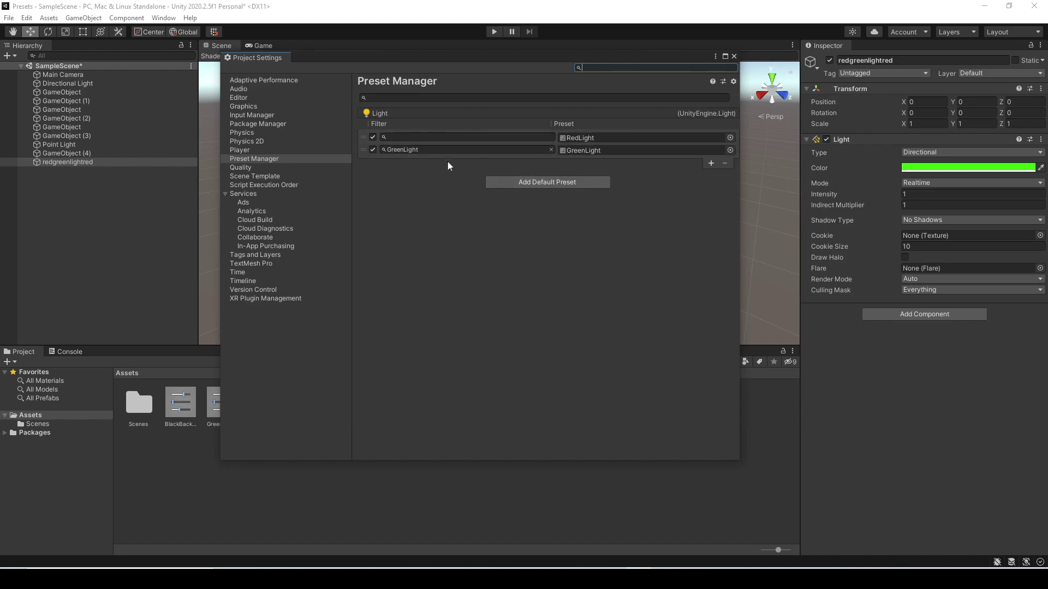
pyautogui.click(734, 56)
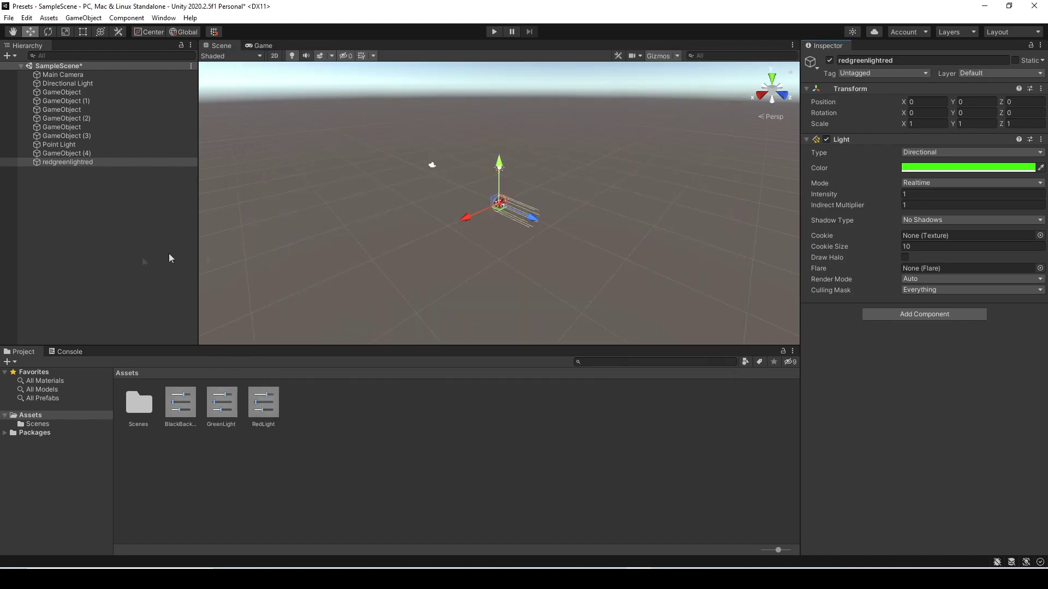
pyautogui.rightClick(103, 216)
# Create a Point Light named greenlight and reset its Light to the green Directional preset.
pyautogui.moveTo(138, 388)
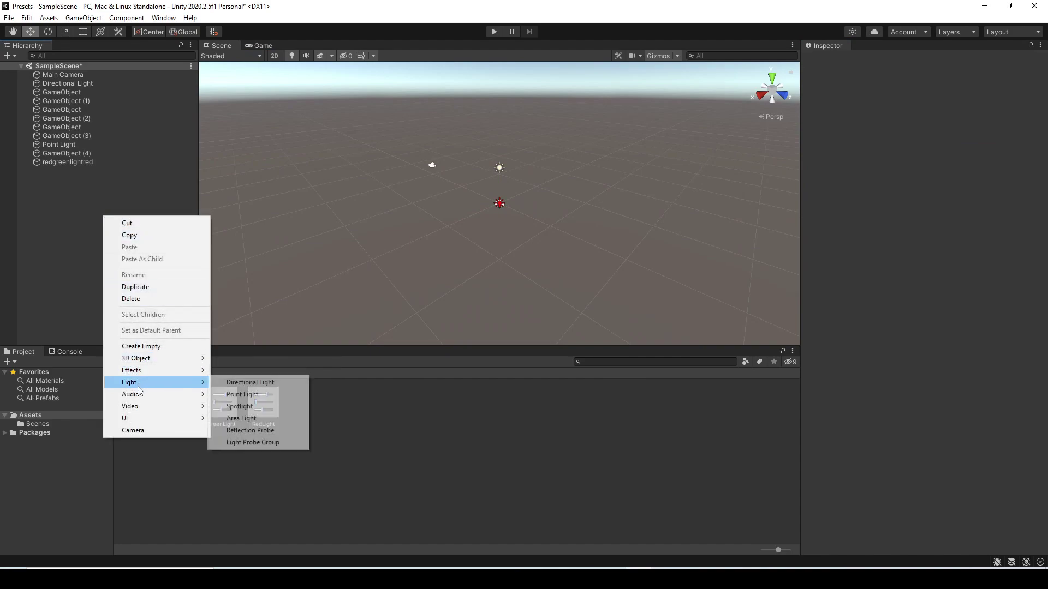
pyautogui.click(243, 397)
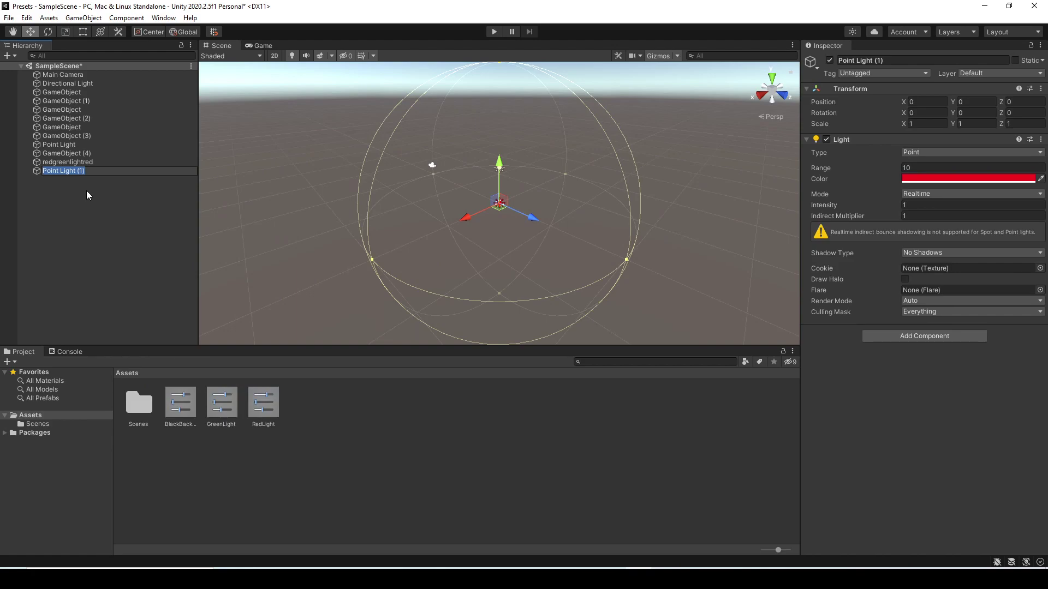
pyautogui.write('greenlight')
pyautogui.press('Return')
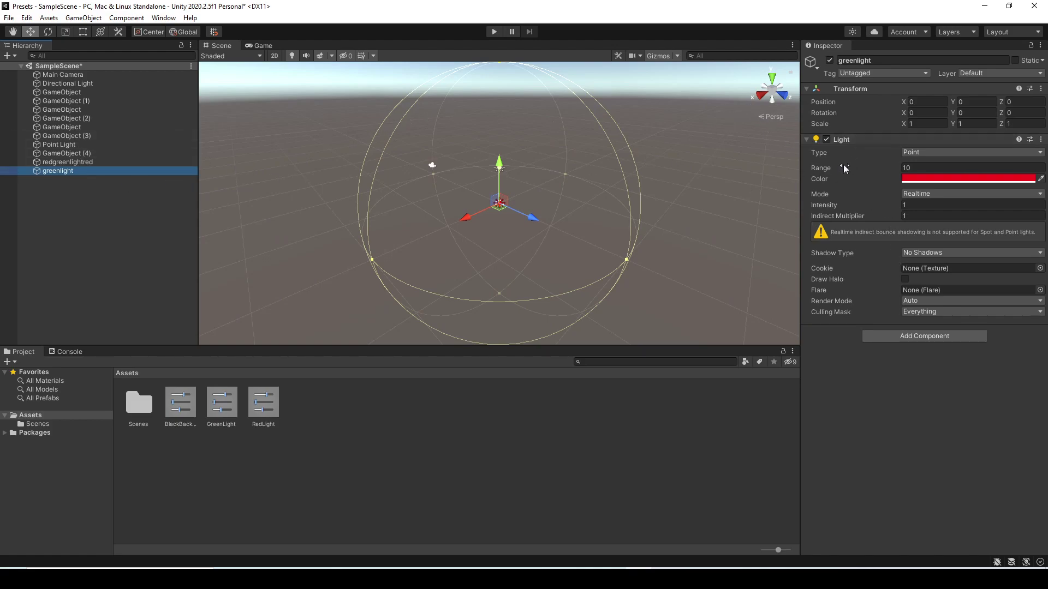
pyautogui.click(1041, 139)
pyautogui.click(1016, 153)
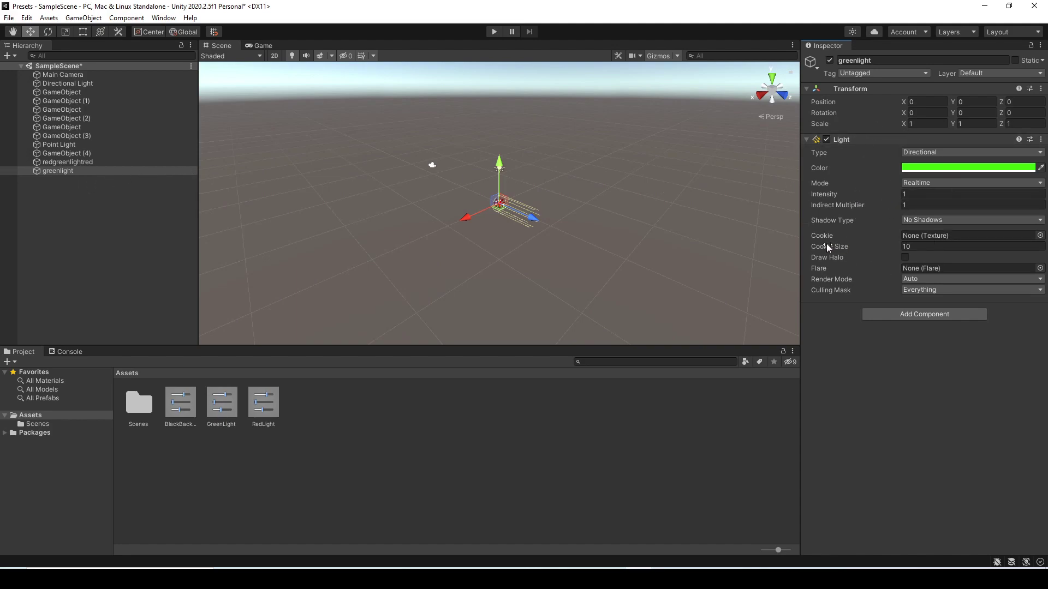
# Create another Point Light, which comes in red.
pyautogui.rightClick(66, 213)
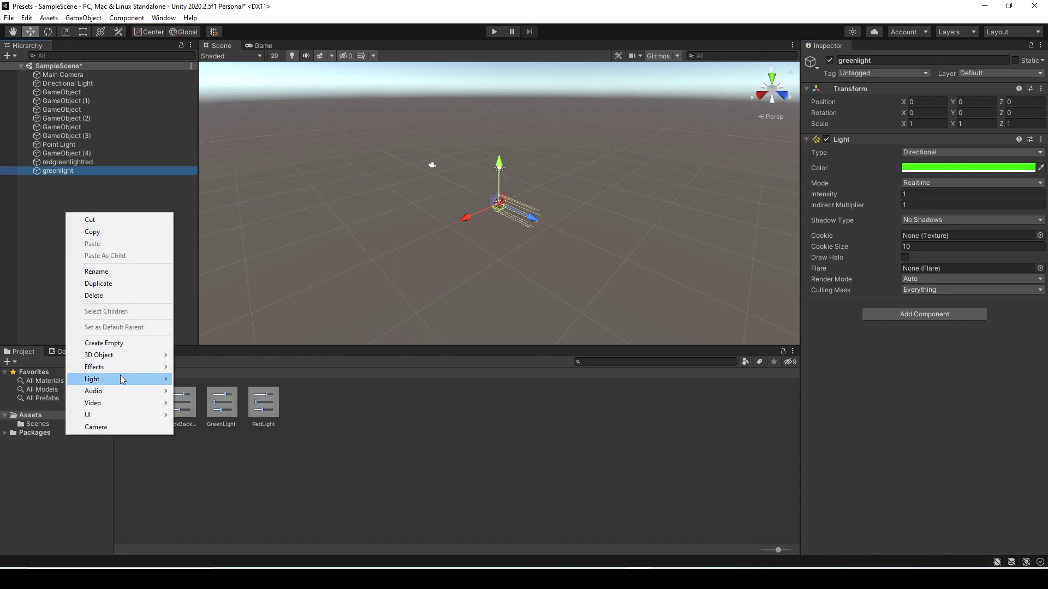
pyautogui.moveTo(122, 383)
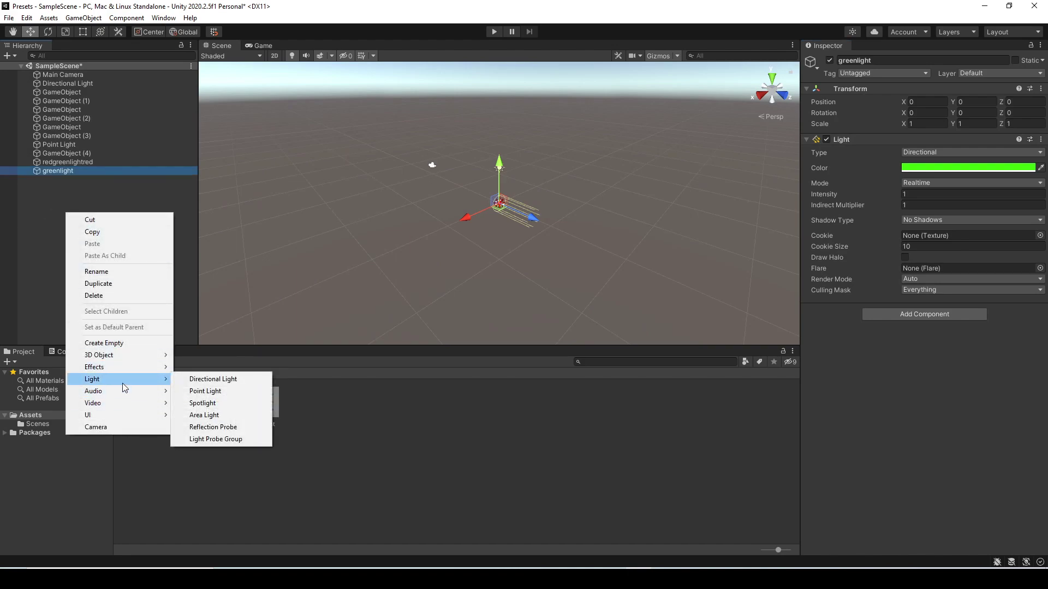
pyautogui.click(206, 391)
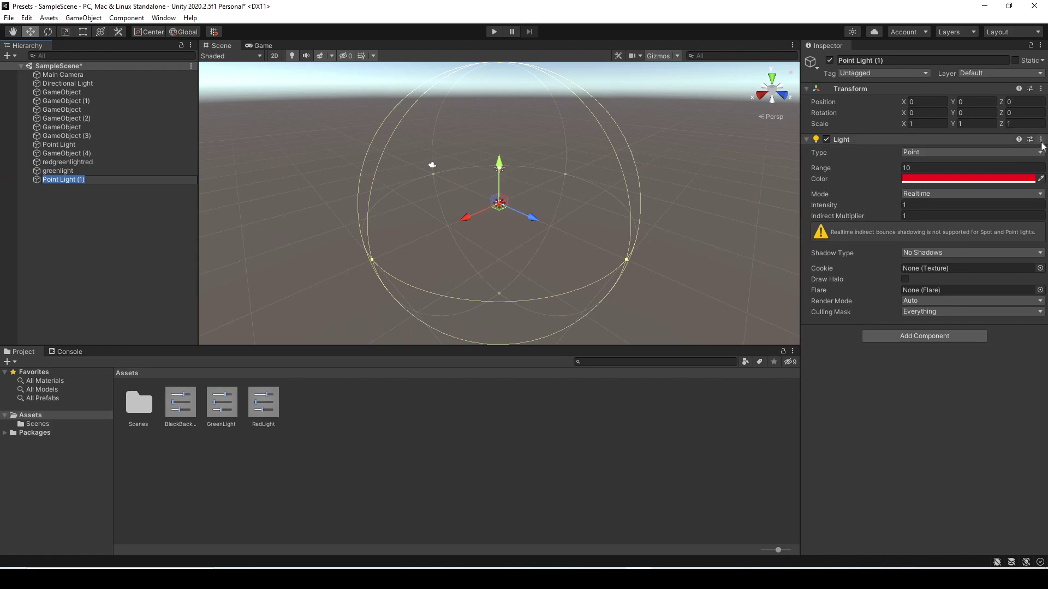